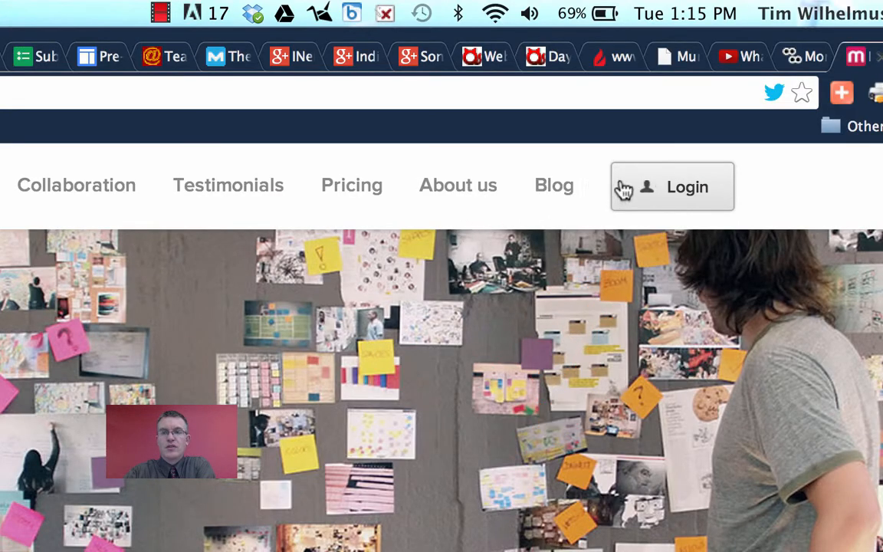
Sign in to the Mural.ly account with the saved credentials and create a new mural titled Demo Mural
left_click(669, 195)
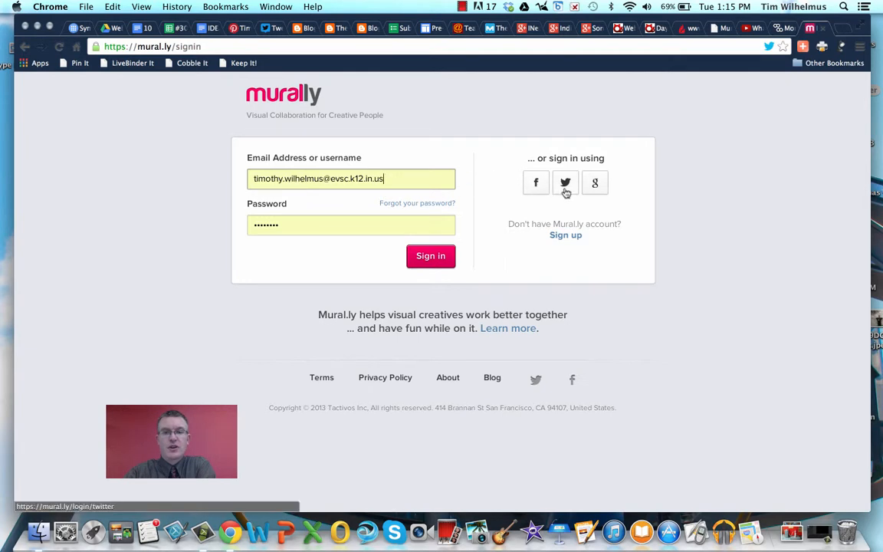
left_click(431, 259)
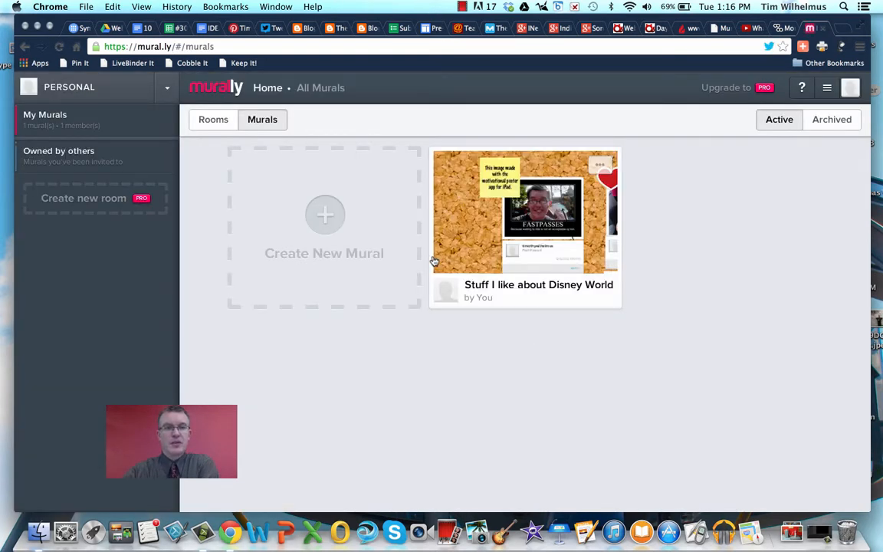
left_click(325, 216)
type("Demo Mural")
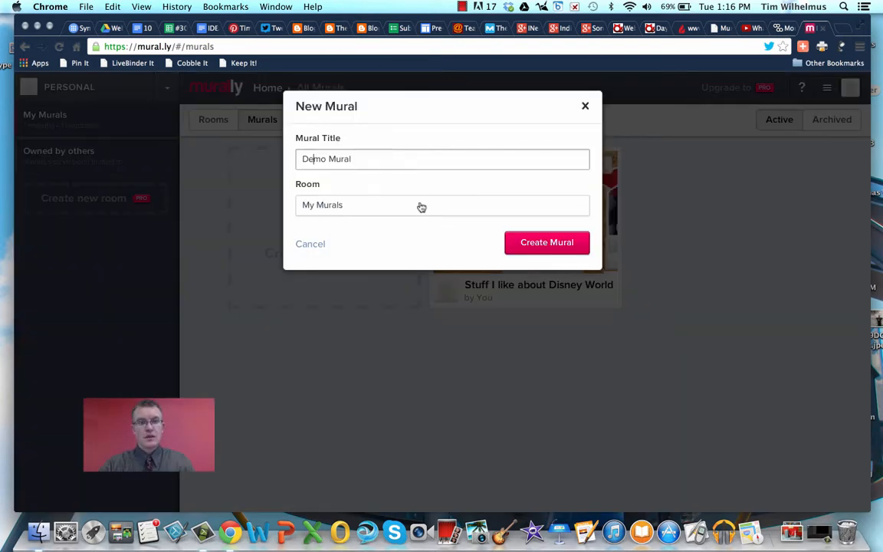
left_click(561, 252)
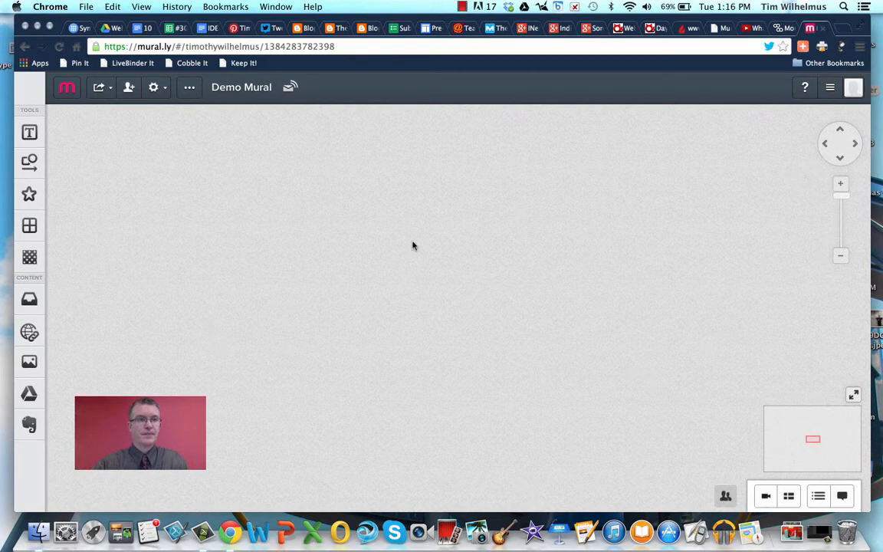
Apply the blue graph-paper background to the mural and place a 2x2 Grid layout on the canvas
left_click(30, 259)
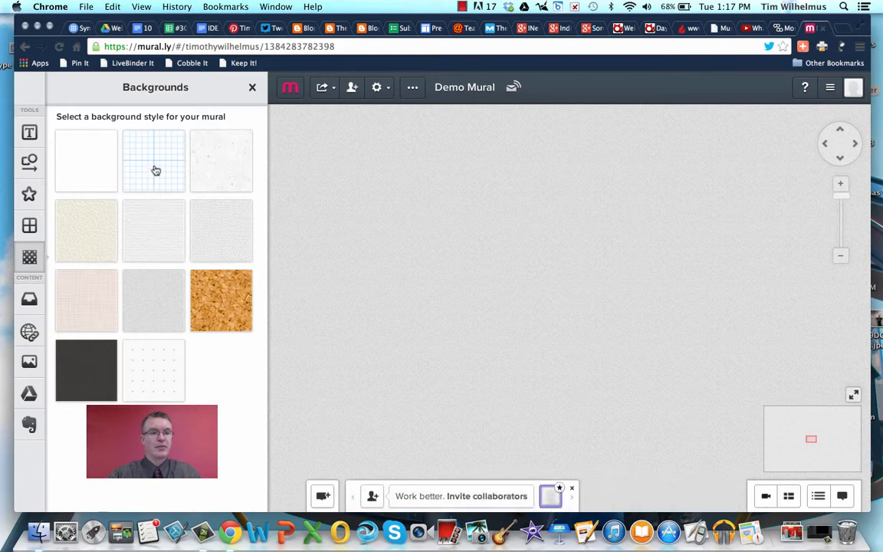
left_click_drag(141, 165, 447, 300)
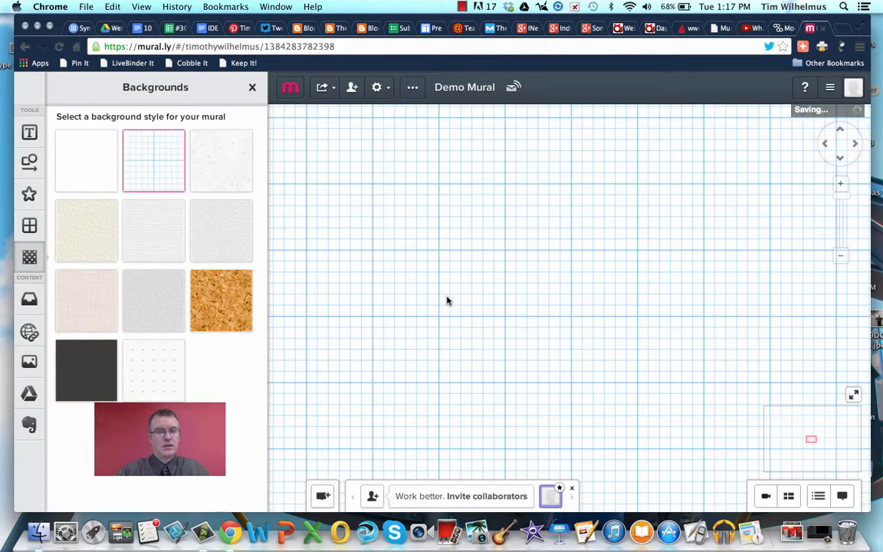
left_click(29, 224)
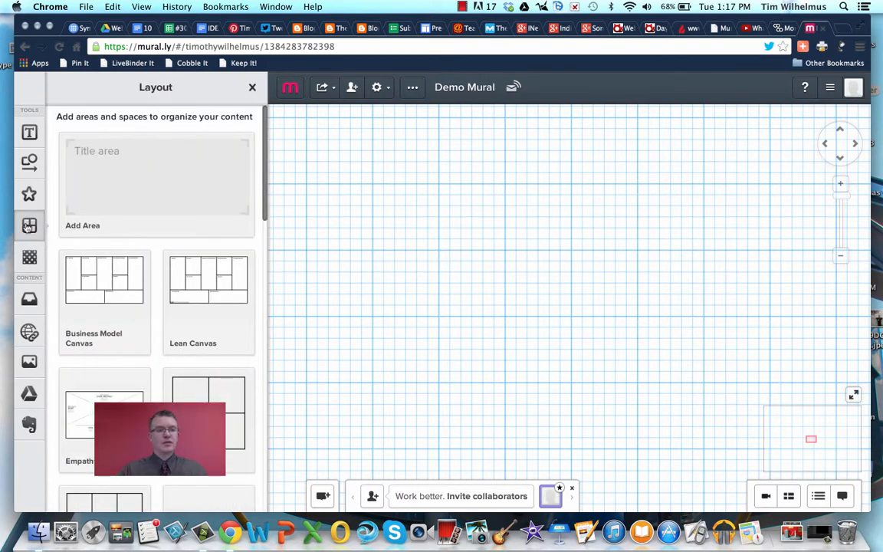
scroll(104, 360, "down", 3)
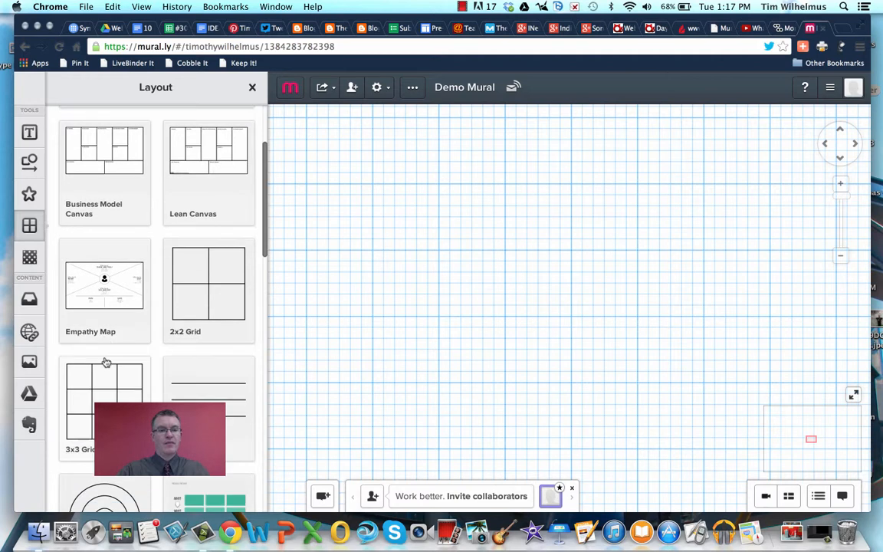
scroll(106, 362, "down", 3)
scroll(104, 359, "up", 5)
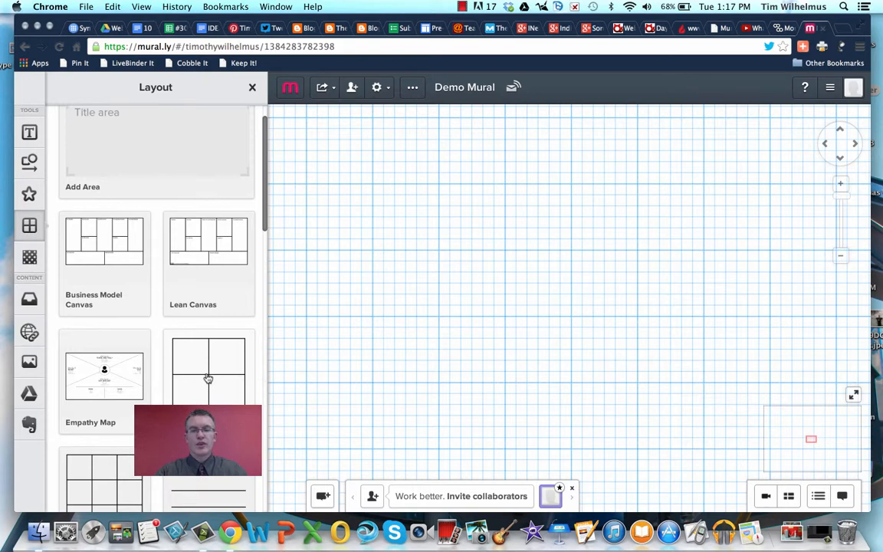
left_click_drag(207, 379, 510, 284)
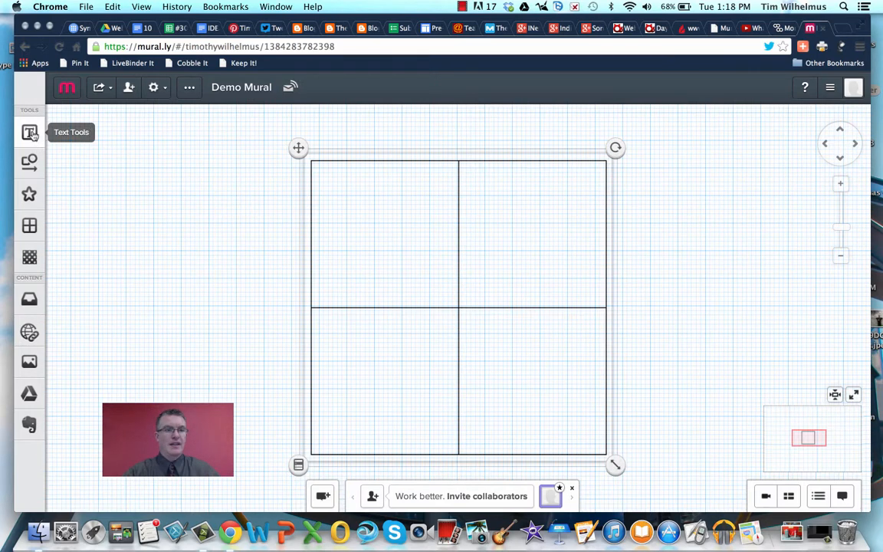
Add a title reading "4 Great Web Tools To Know About" beside the grid and increase its text size by four steps
left_click(31, 134)
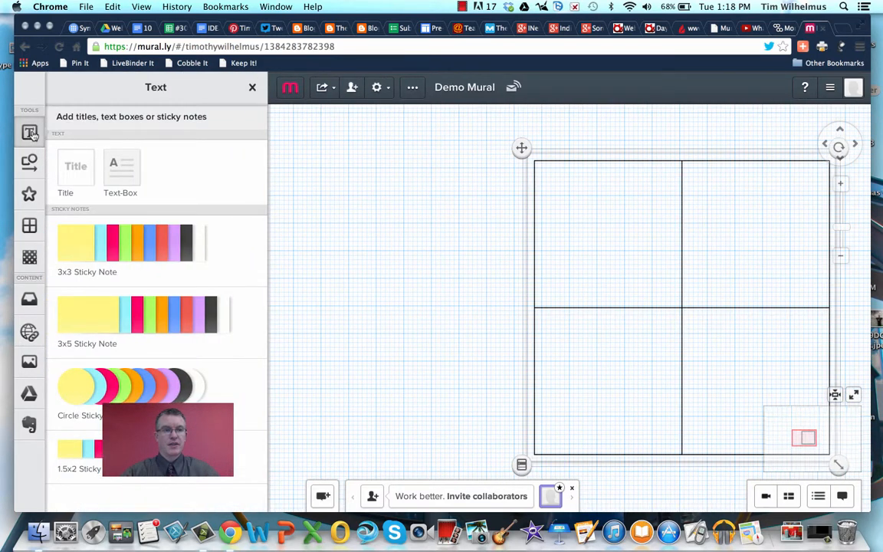
left_click_drag(73, 173, 387, 201)
type("4 Great Web Tools To Know About")
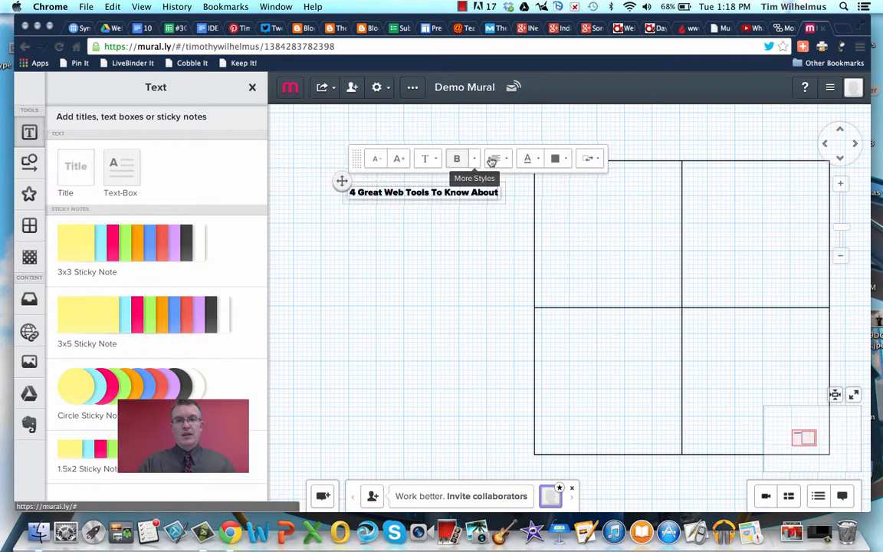
left_click(476, 162)
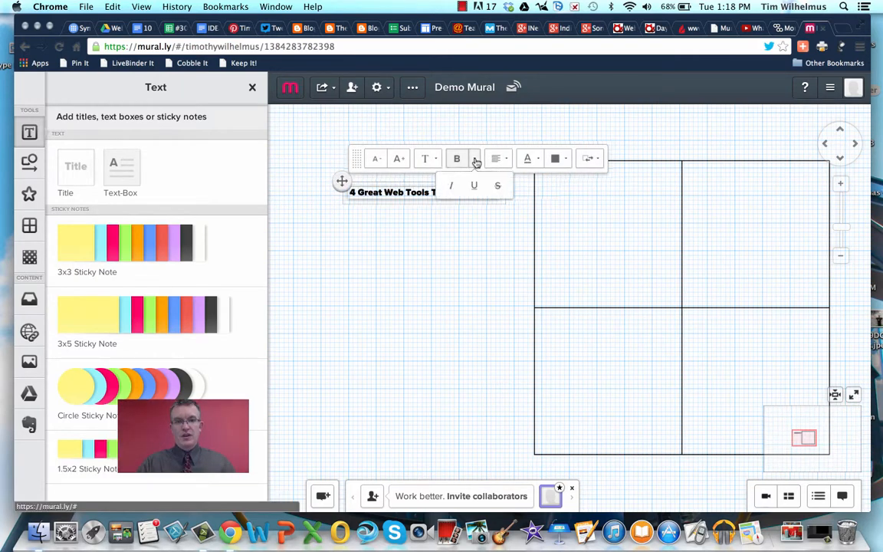
left_click(475, 162)
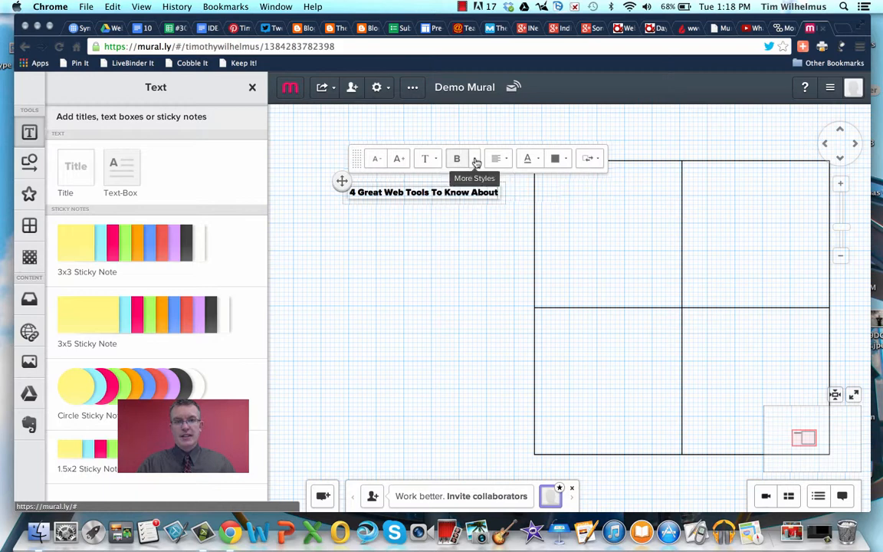
left_click(401, 160)
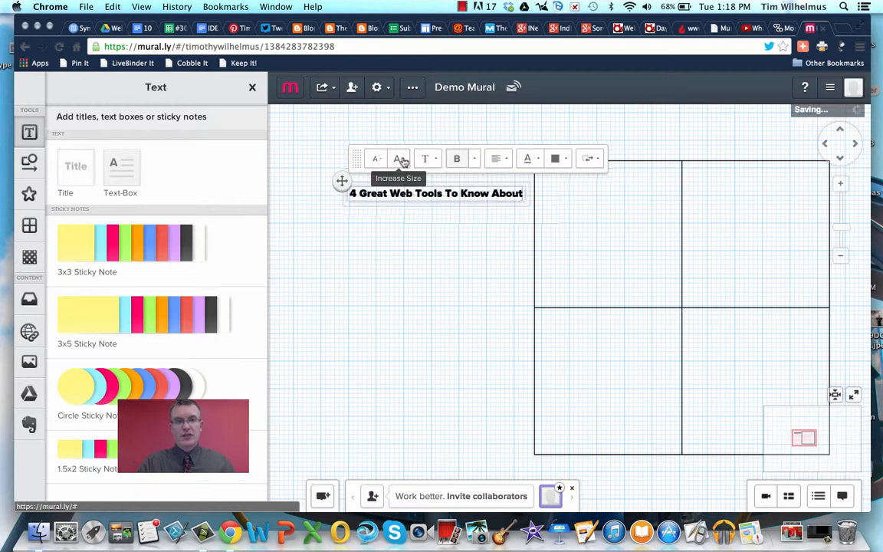
left_click(402, 160)
left_click(401, 160)
left_click(402, 161)
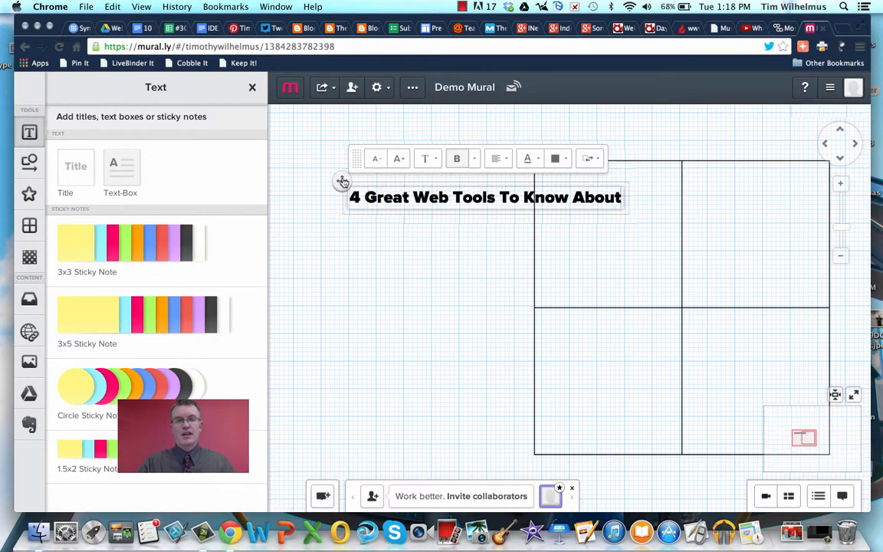
Move the title so it sits centred just above the 2x2 grid, and deselect it
left_click_drag(342, 180, 544, 389)
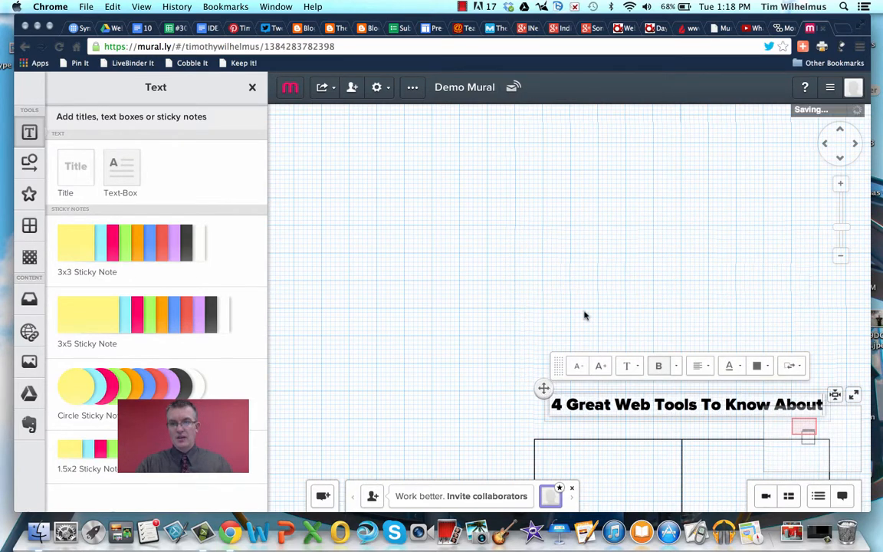
left_click(841, 134)
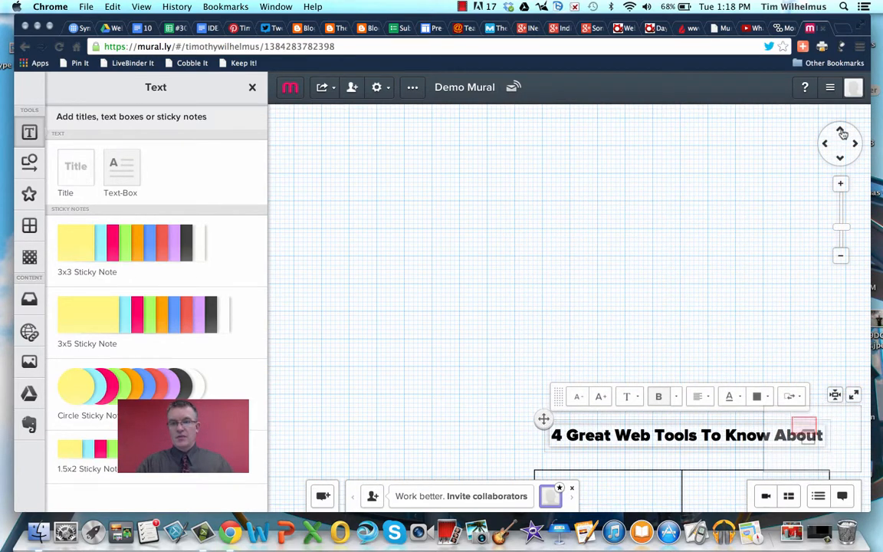
left_click(842, 159)
left_click(843, 161)
left_click(843, 161)
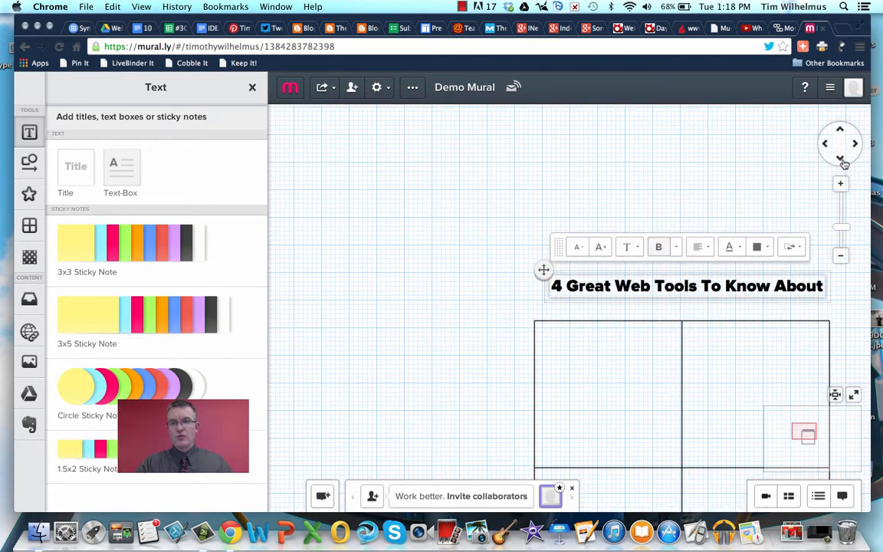
left_click(854, 143)
left_click(842, 160)
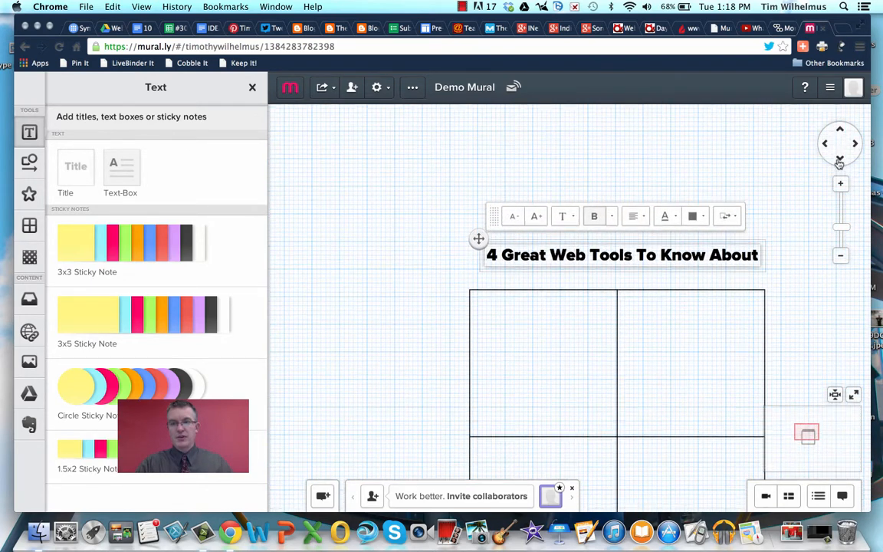
left_click(841, 159)
left_click(841, 161)
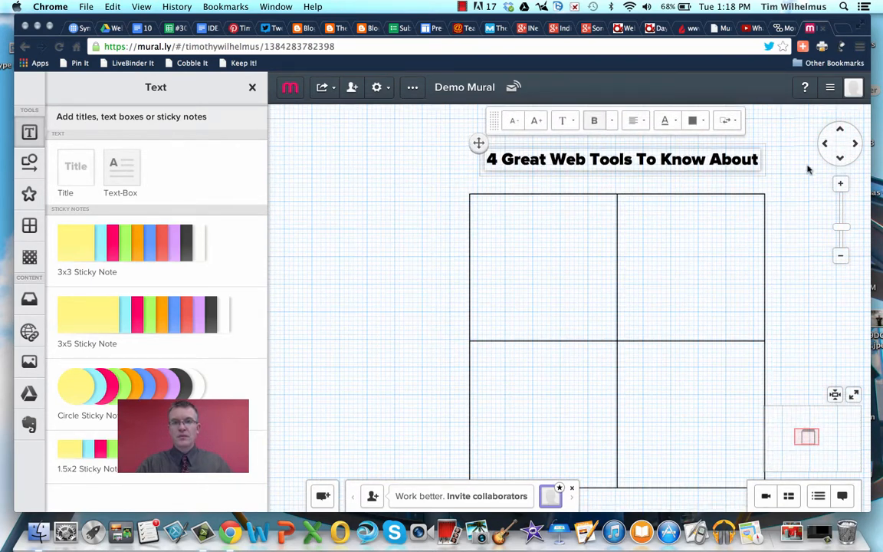
left_click(463, 173)
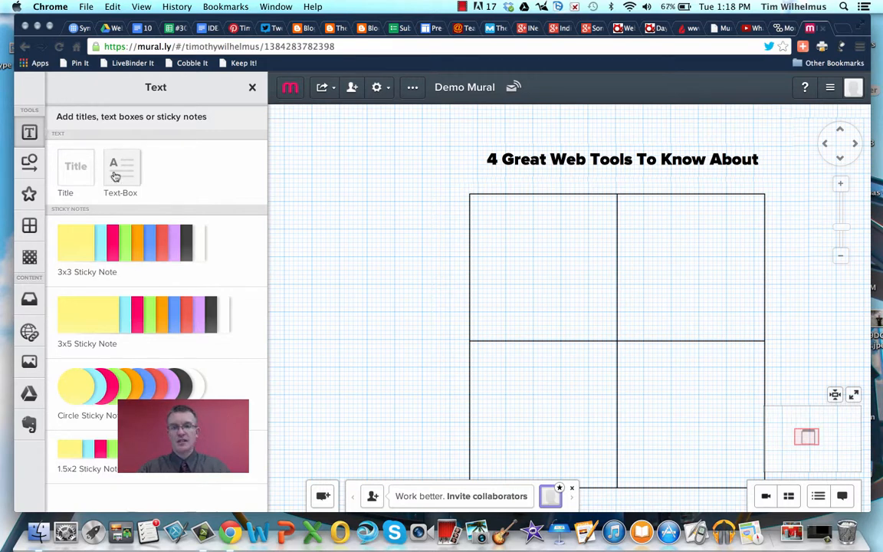
left_click(30, 169)
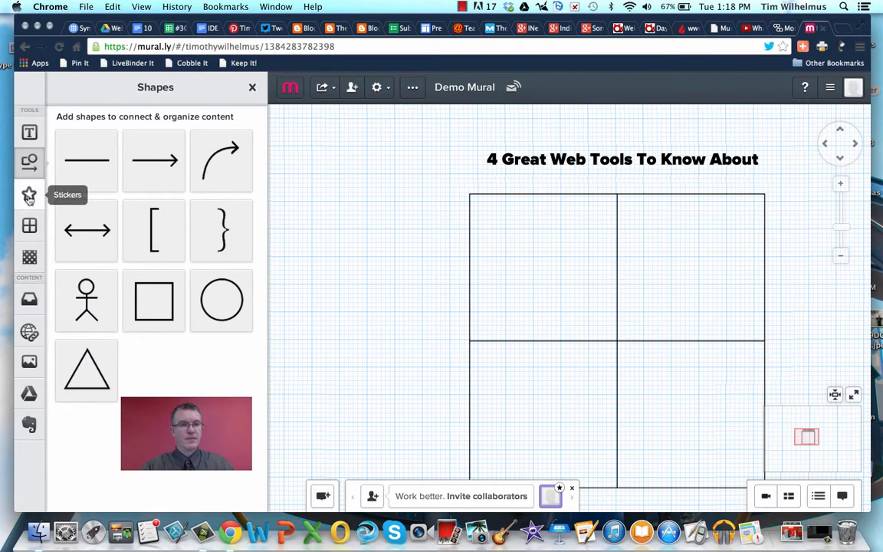
left_click(29, 196)
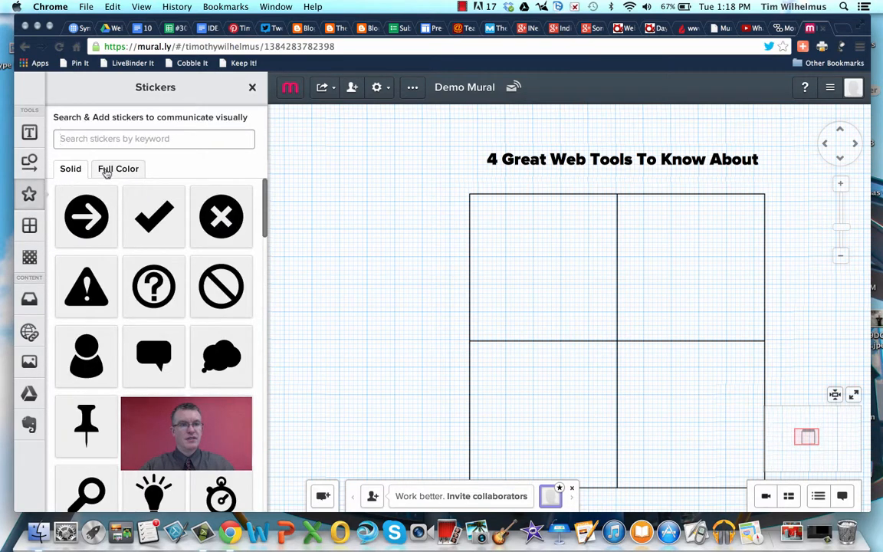
left_click(106, 173)
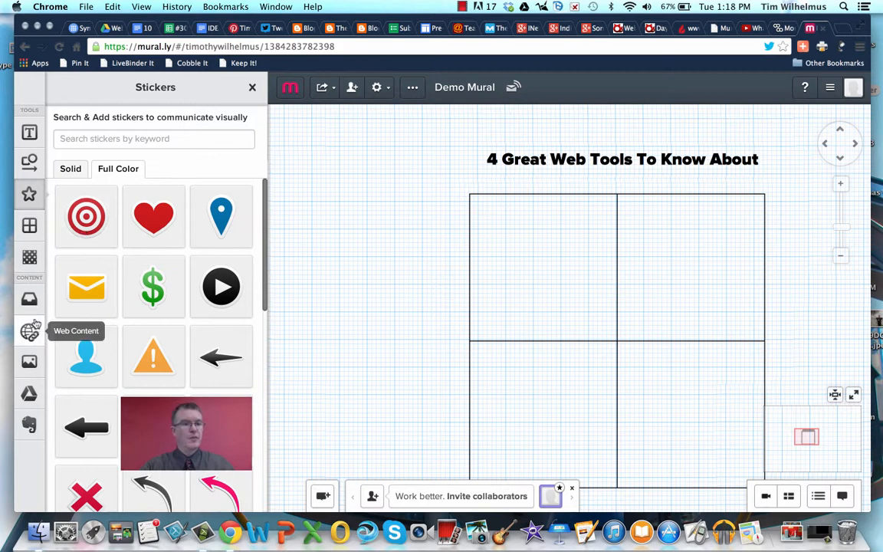
Switch to the open YouTube video "What is Magisto" and copy its share link
left_click(754, 27)
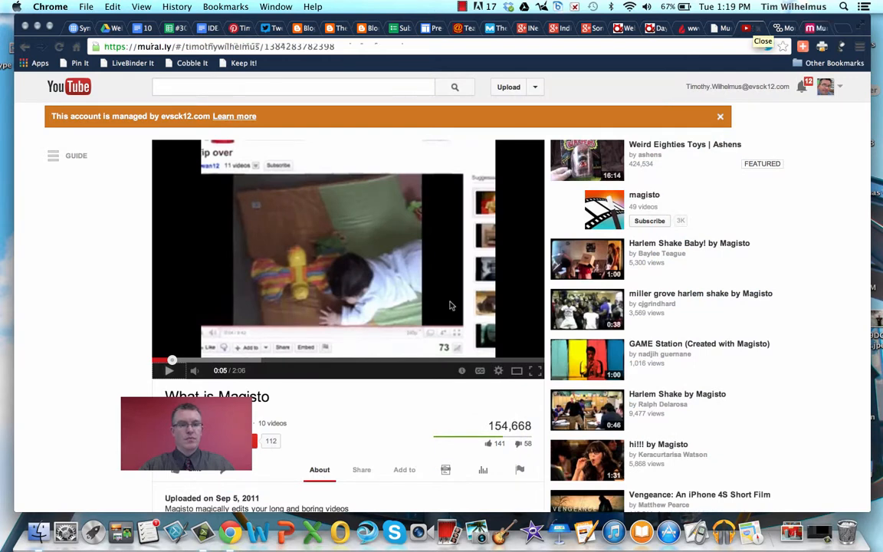
scroll(325, 380, "down", 3)
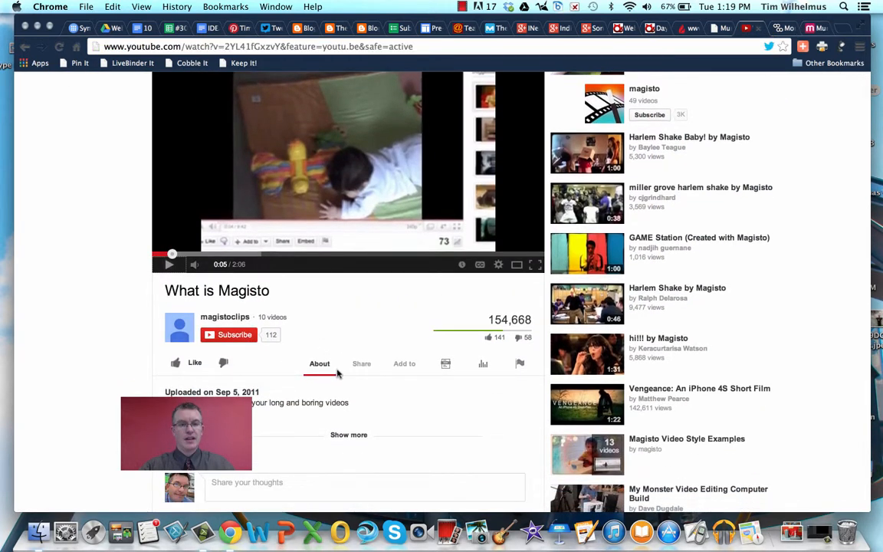
left_click(361, 364)
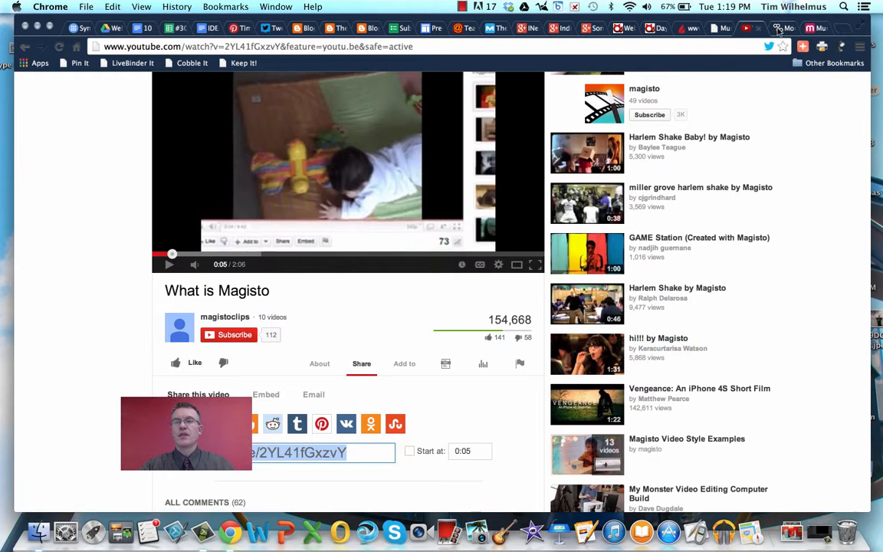
left_click(777, 27)
left_click(812, 31)
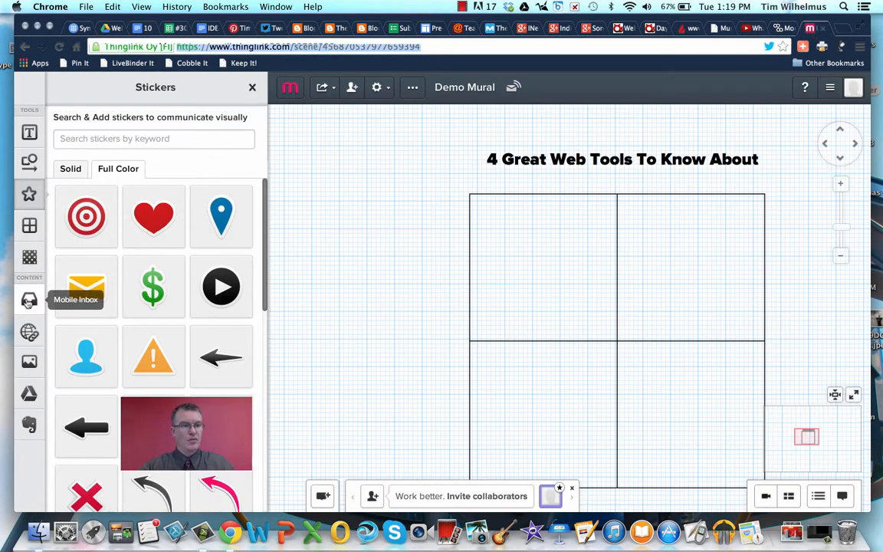
left_click(29, 332)
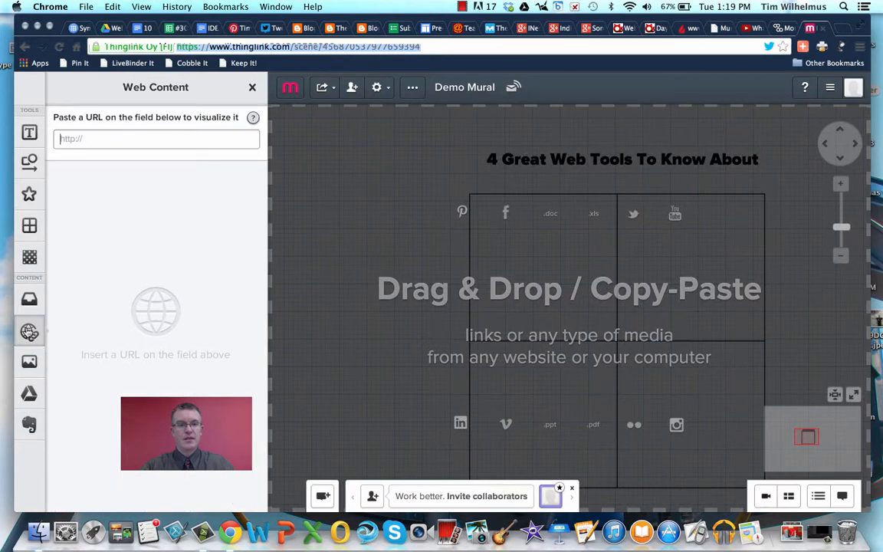
left_click(72, 139)
type("http://youtu.be/2YL41fGxzvY")
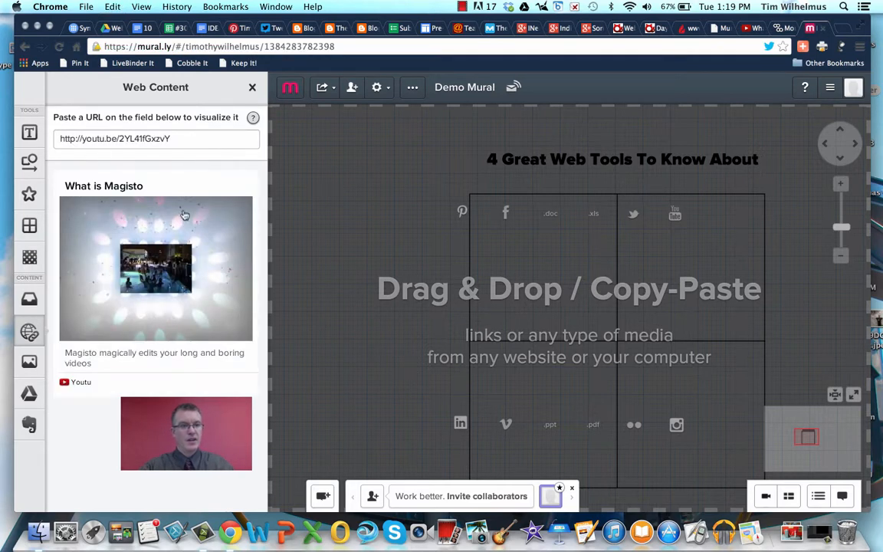
left_click_drag(134, 192, 541, 276)
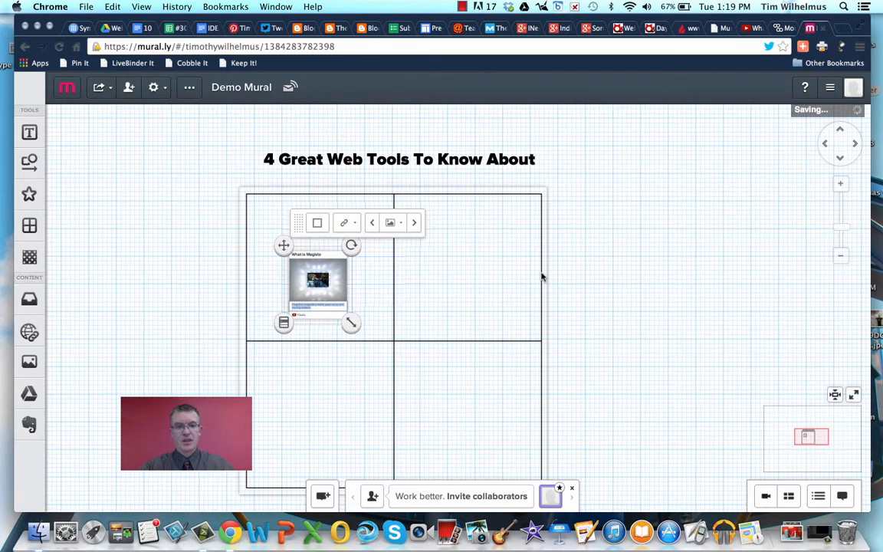
Move the Magisto video card toward the cell's upper-left corner and enlarge it to fill most of the cell
left_click_drag(283, 246, 263, 225)
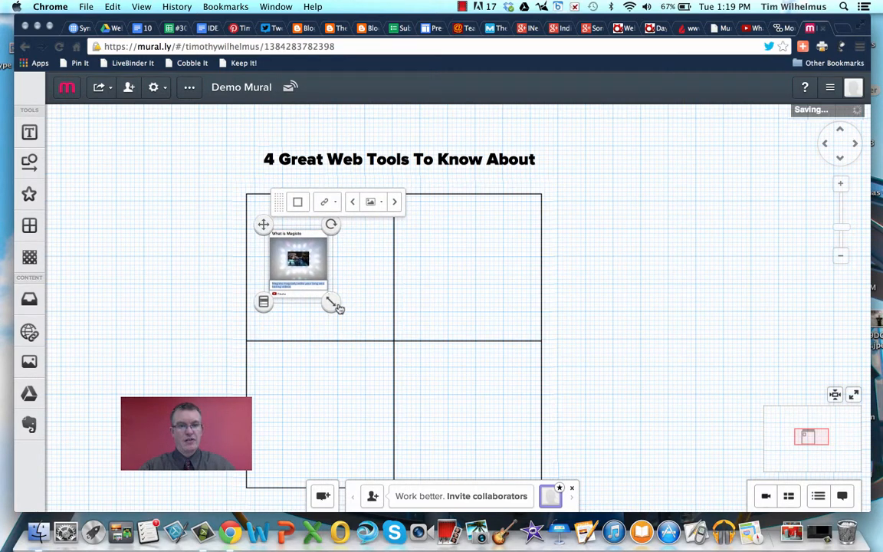
left_click_drag(331, 303, 376, 317)
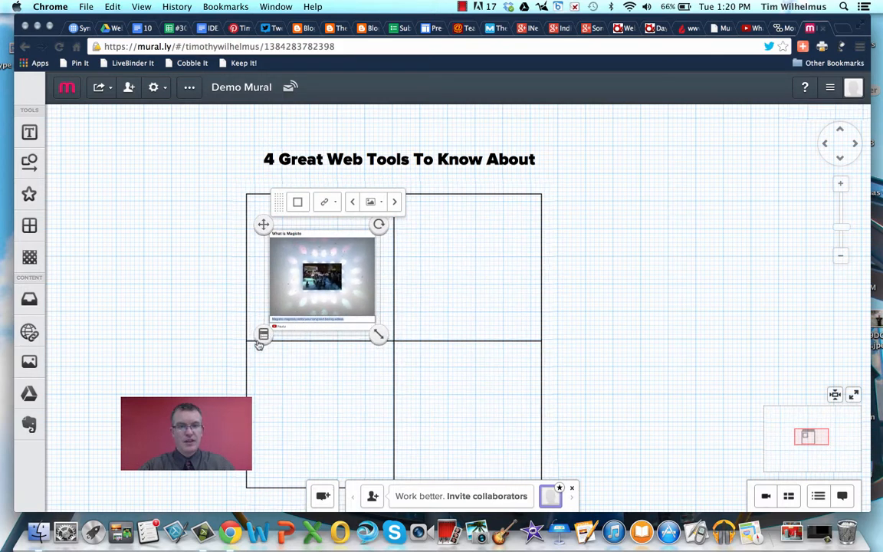
left_click(198, 280)
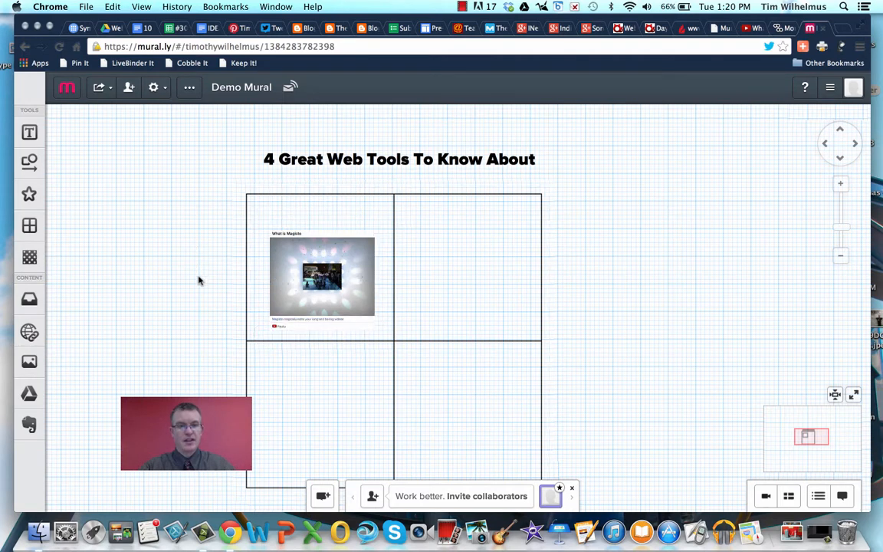
Switch to the open ThingLink page "Monorail at EPCOT" and copy its web address
left_click(784, 29)
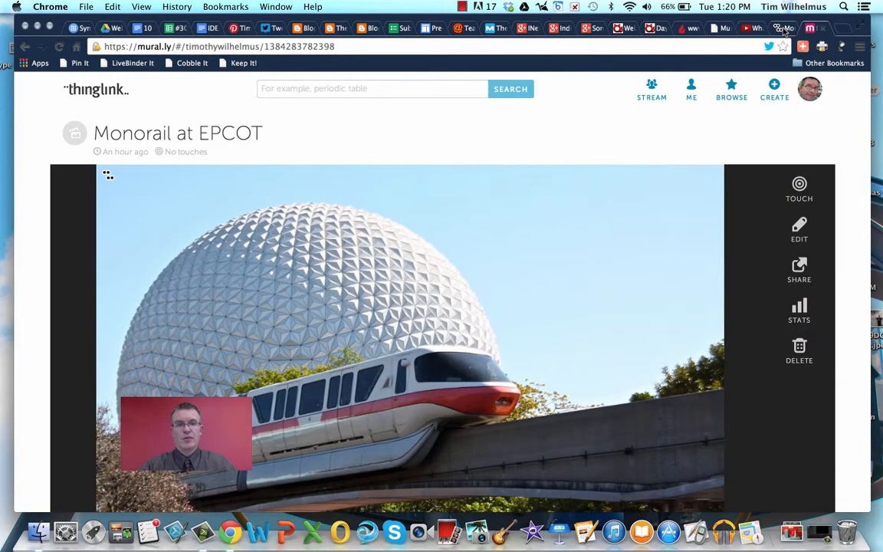
scroll(565, 245, "down", 1)
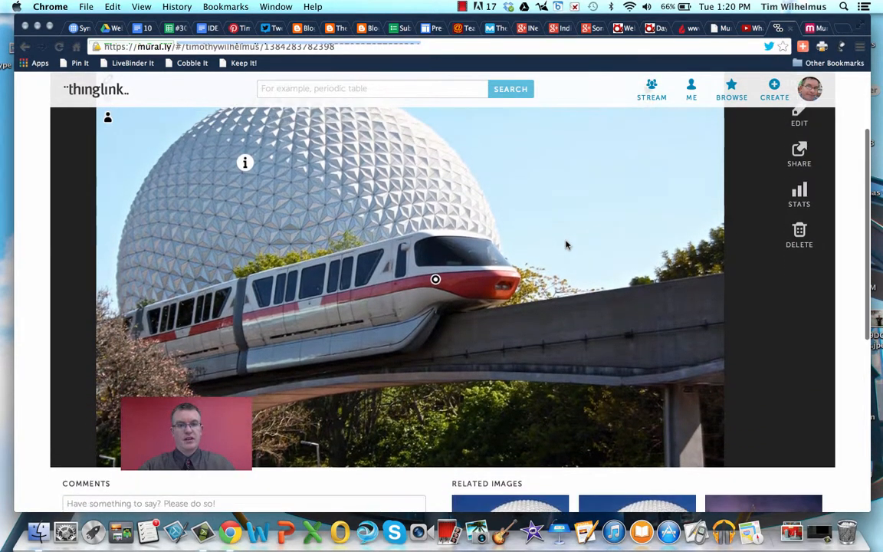
scroll(566, 246, "up", 3)
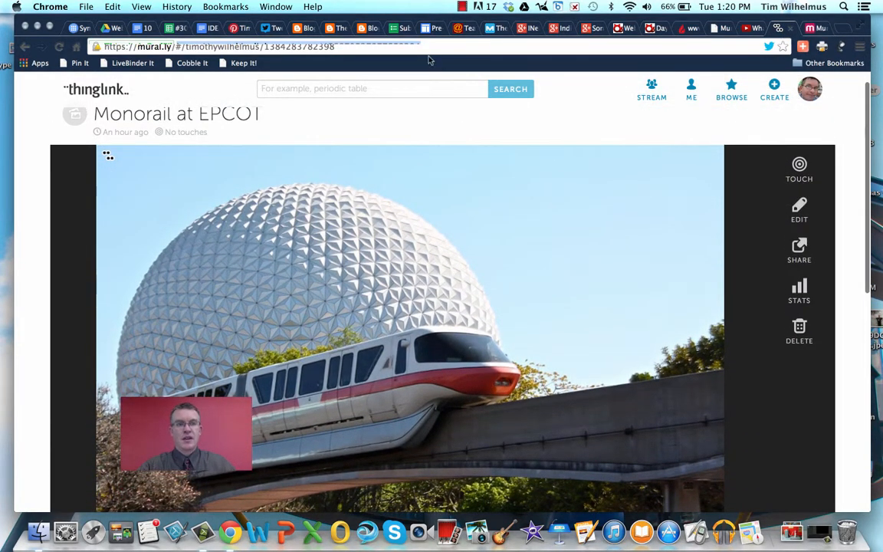
left_click(430, 53)
key("super+c")
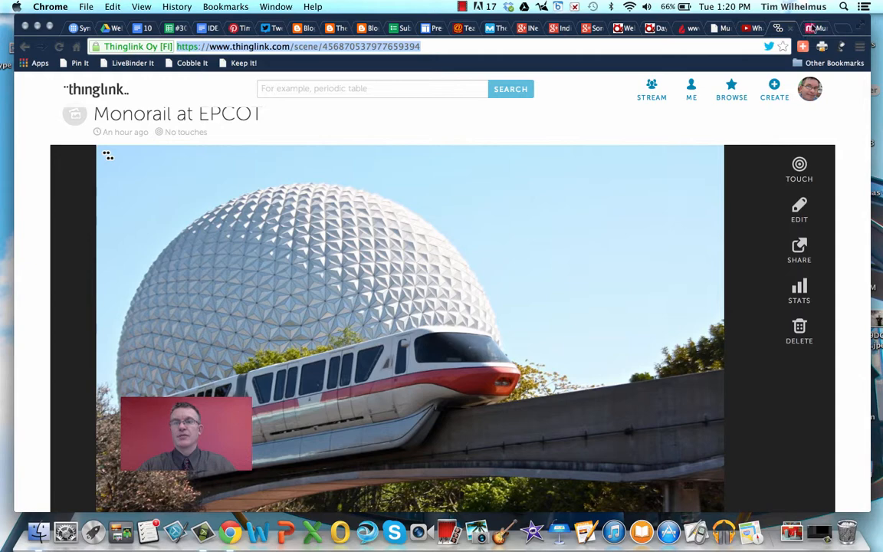
left_click(814, 28)
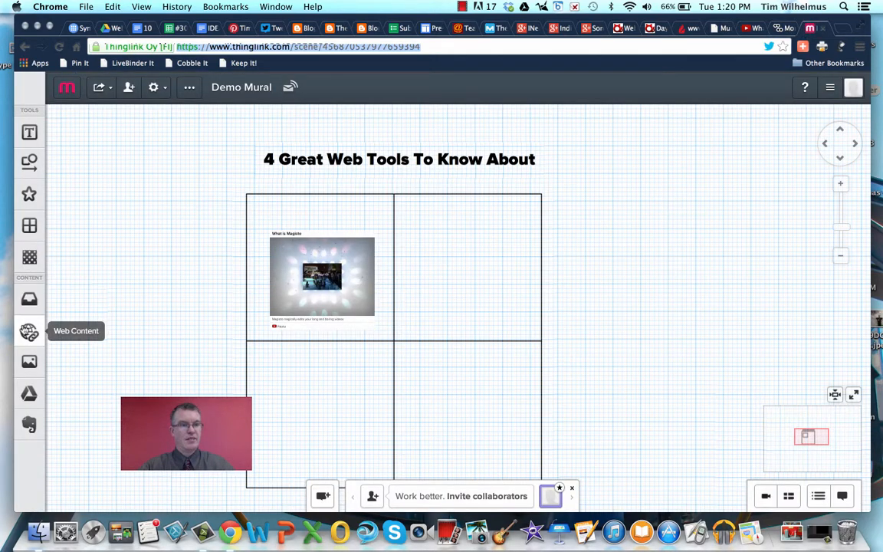
left_click(29, 331)
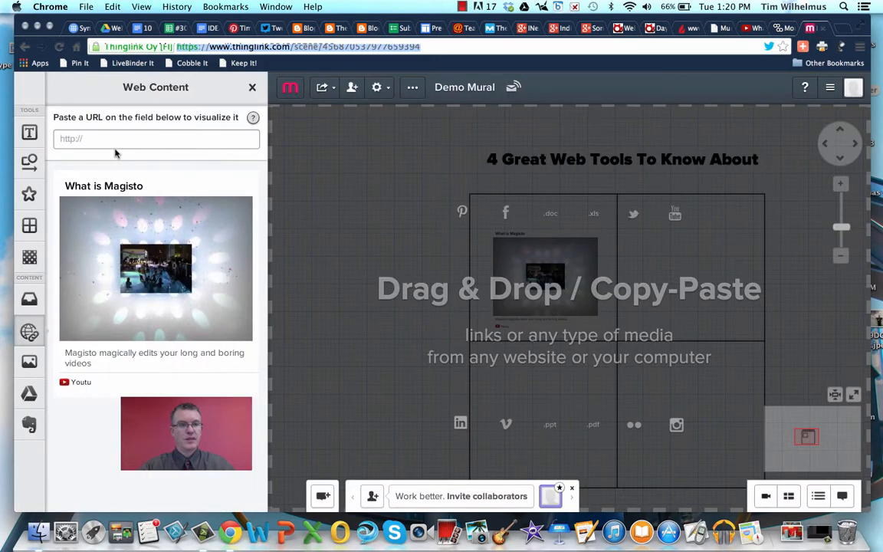
key("super+v")
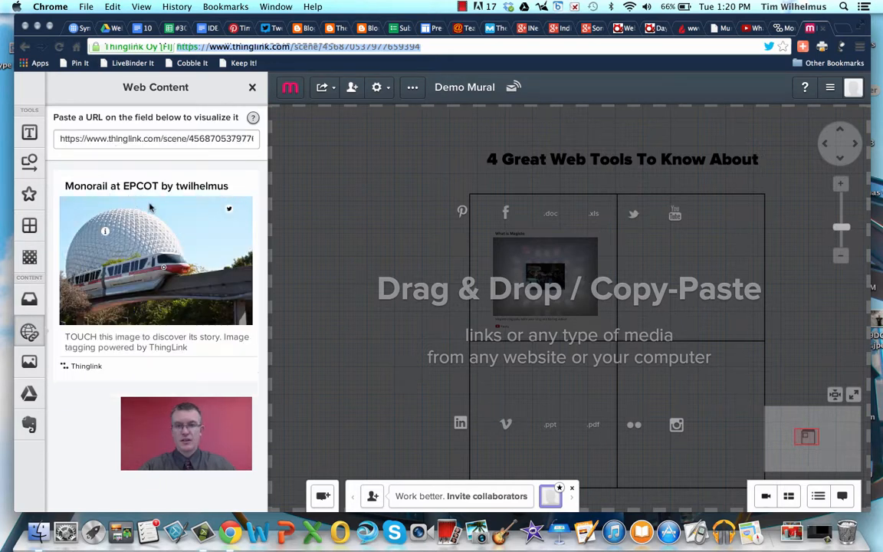
left_click_drag(138, 201, 700, 308)
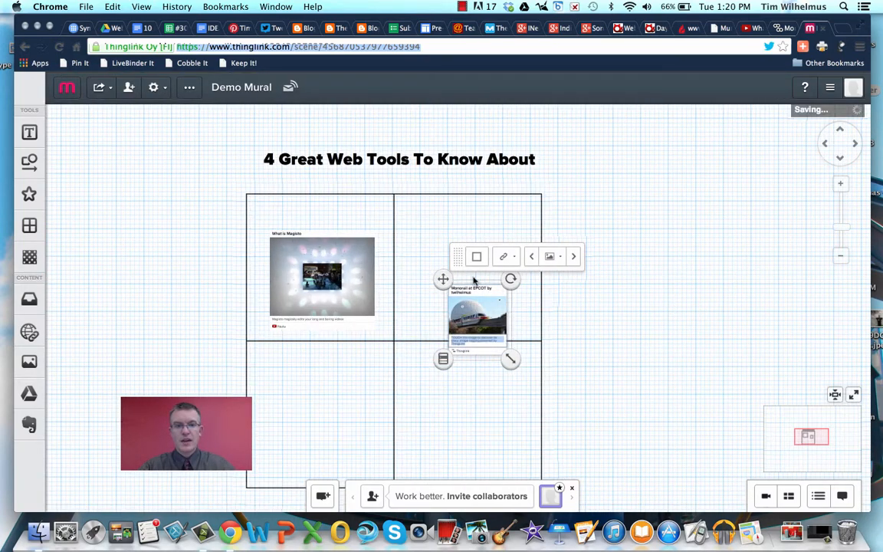
Move the Monorail at EPCOT card toward its cell's upper-left corner, enlarge it to fill most of the cell, and deselect it
left_click_drag(444, 281, 411, 232)
left_click_drag(476, 310, 516, 325)
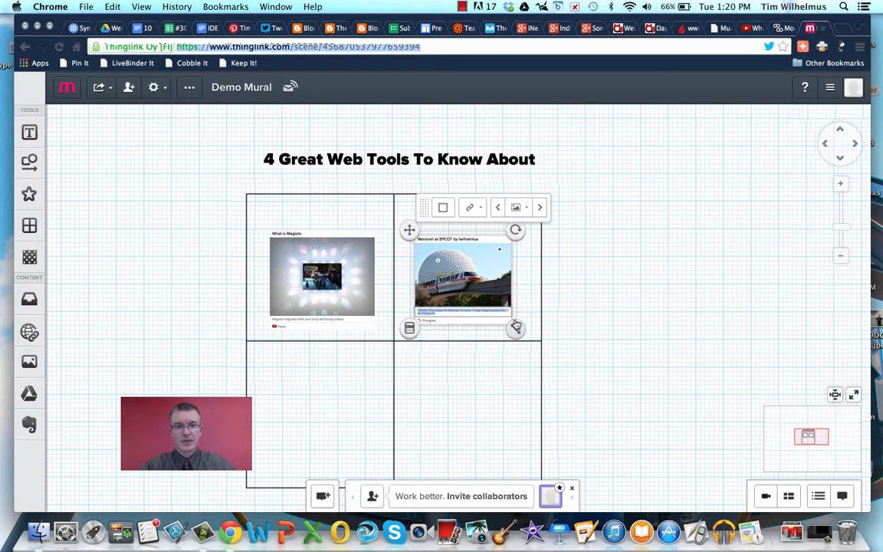
left_click(635, 310)
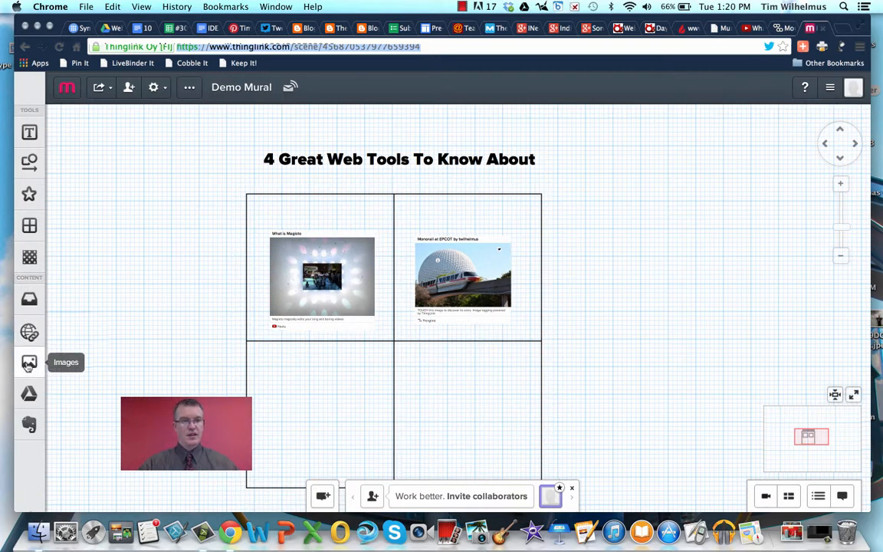
Upload the image MentorMob.png from the Desktop and place it in the grid's lower-left cell
left_click(28, 363)
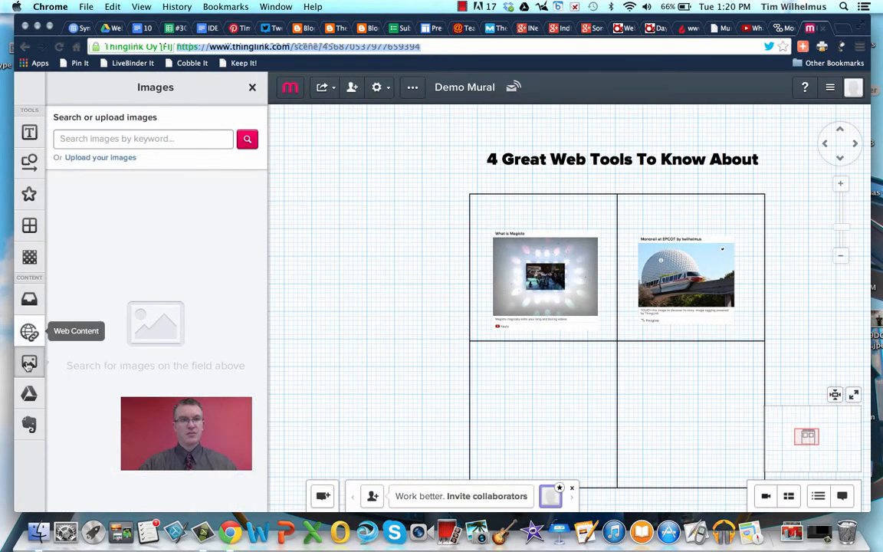
left_click(111, 158)
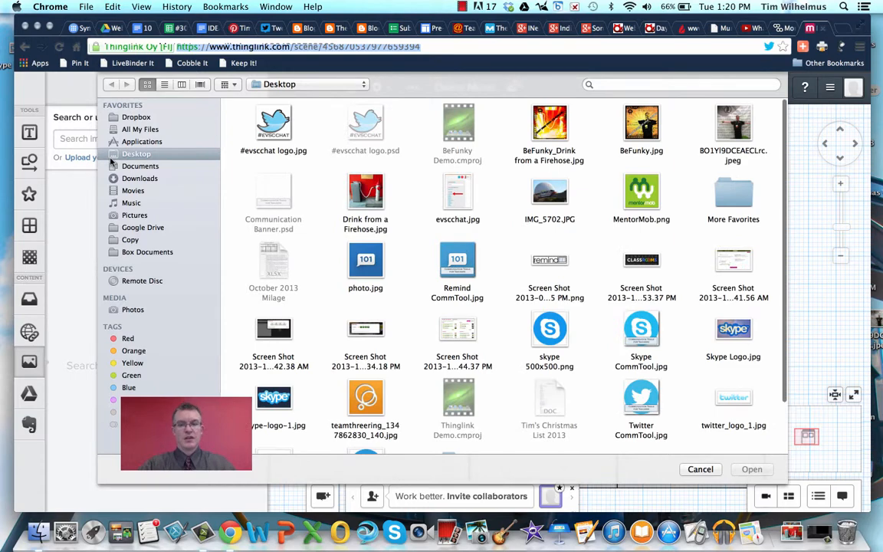
left_click(642, 197)
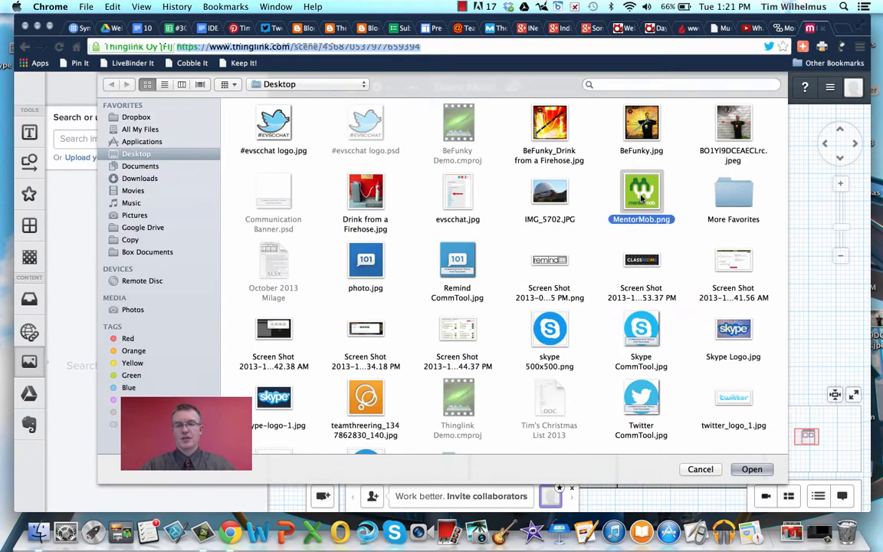
left_click(753, 470)
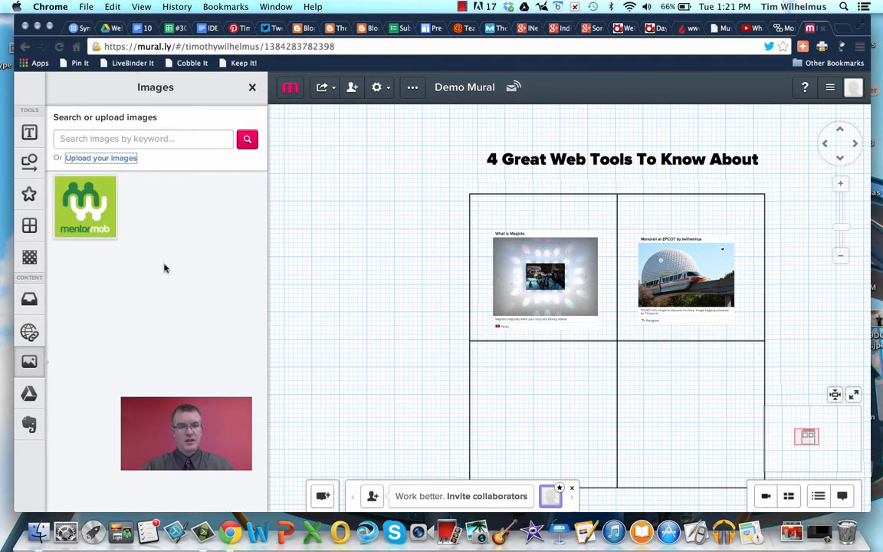
left_click_drag(85, 206, 545, 414)
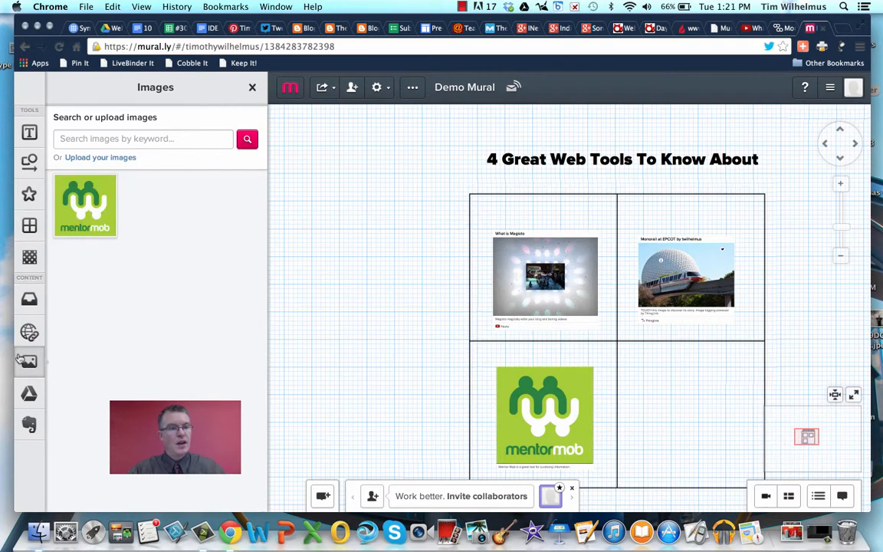
Connect the Google Drive account to the mural and grant access to its documents and files
left_click(28, 395)
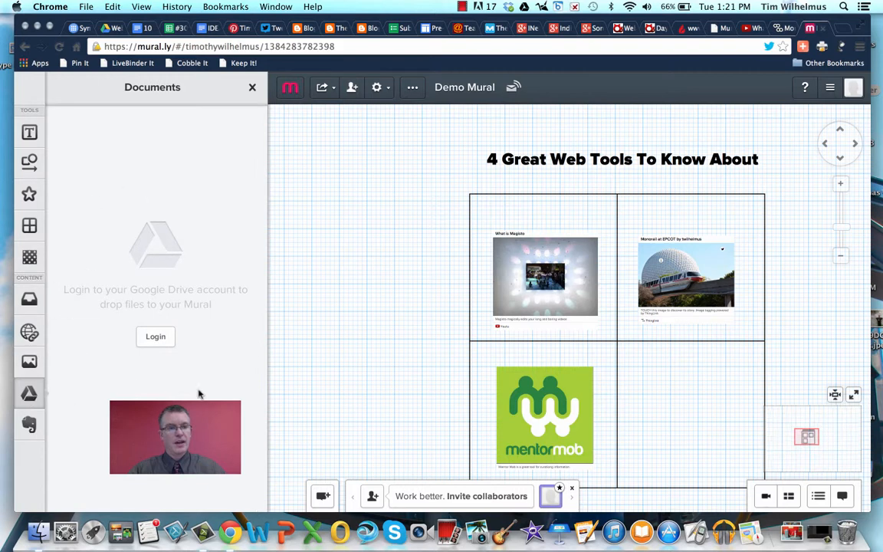
left_click(154, 337)
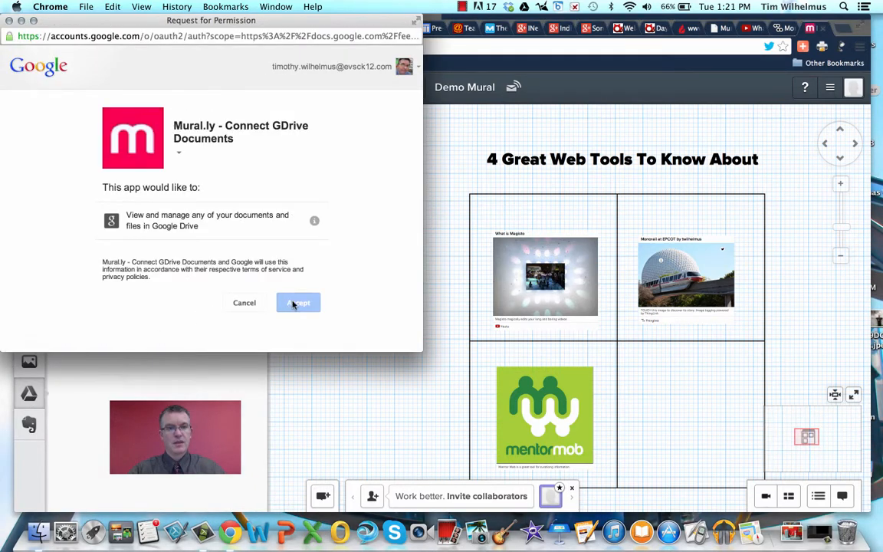
left_click(295, 304)
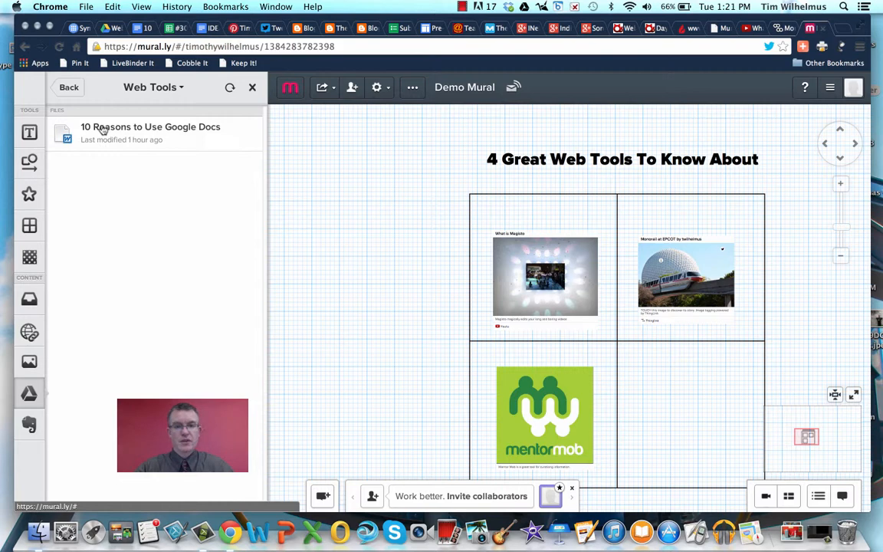
Place the Drive document "10 Reasons to Use Google Docs" from the Web Tools folder in the lower-right cell, centre it, and deselect it
left_click_drag(99, 127, 691, 433)
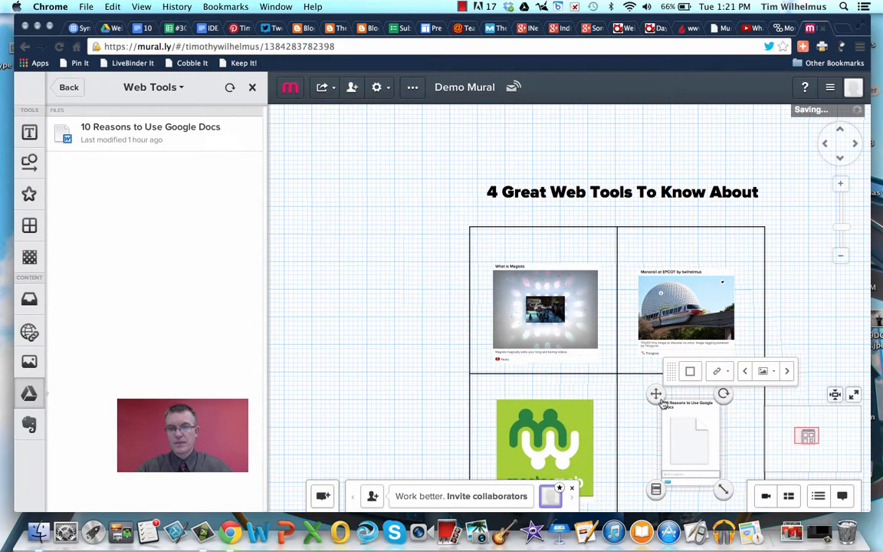
mouse_move(656, 394)
left_mouse_down()
mouse_move(655, 411)
mouse_move(646, 407)
left_mouse_up()
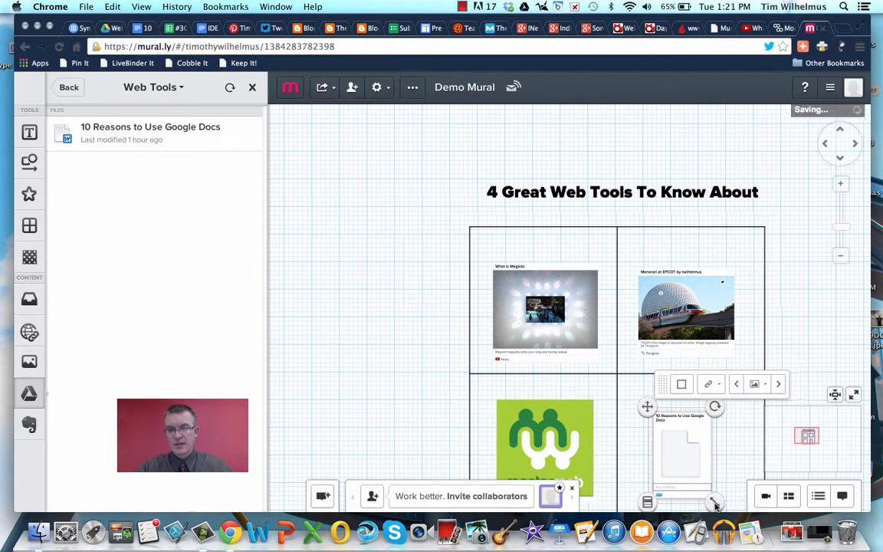
left_click_drag(714, 504, 714, 312)
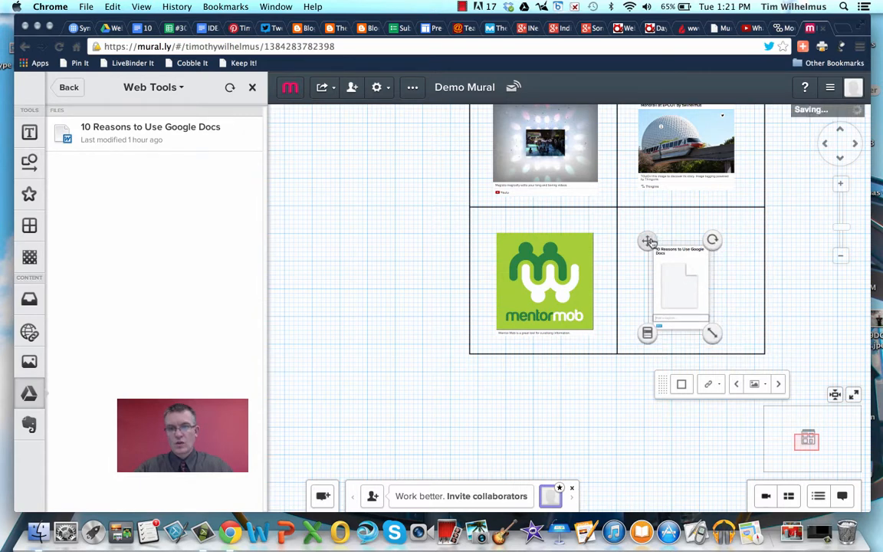
left_click_drag(648, 242, 661, 237)
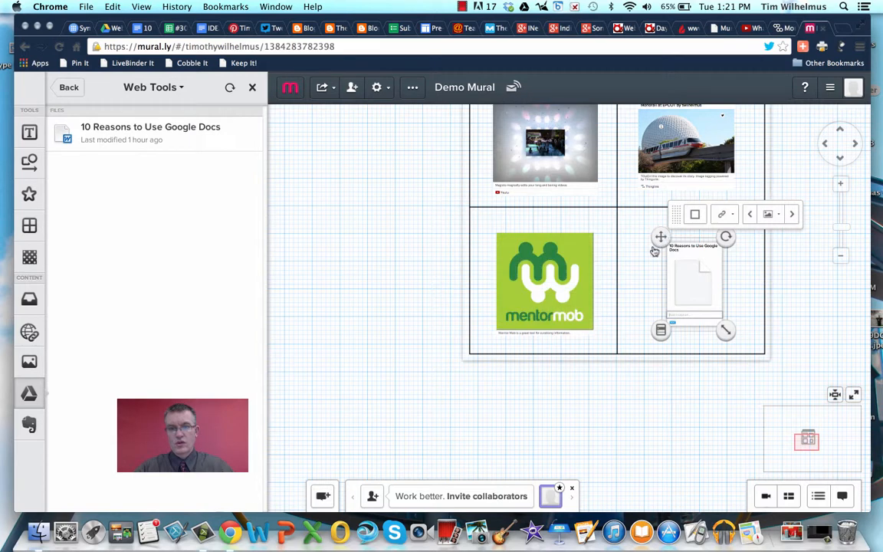
left_click(329, 275)
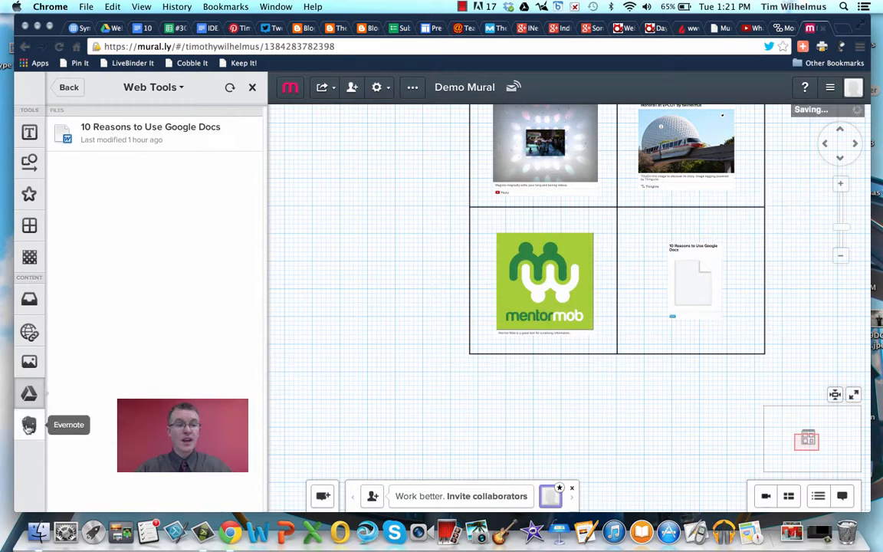
View the Evernote notebooks, and add a straight right-pointing arrow between the Magisto card and the Monorail at EPCOT card
left_click(28, 426)
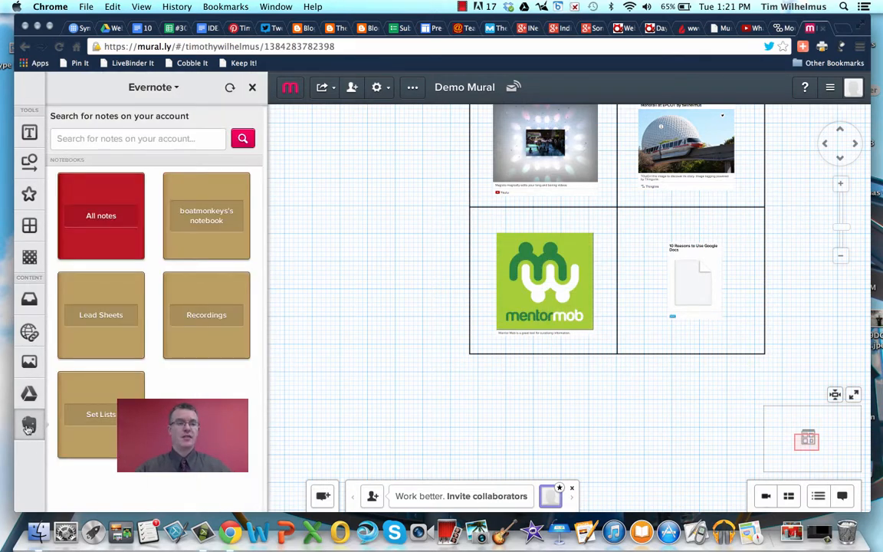
left_click(30, 162)
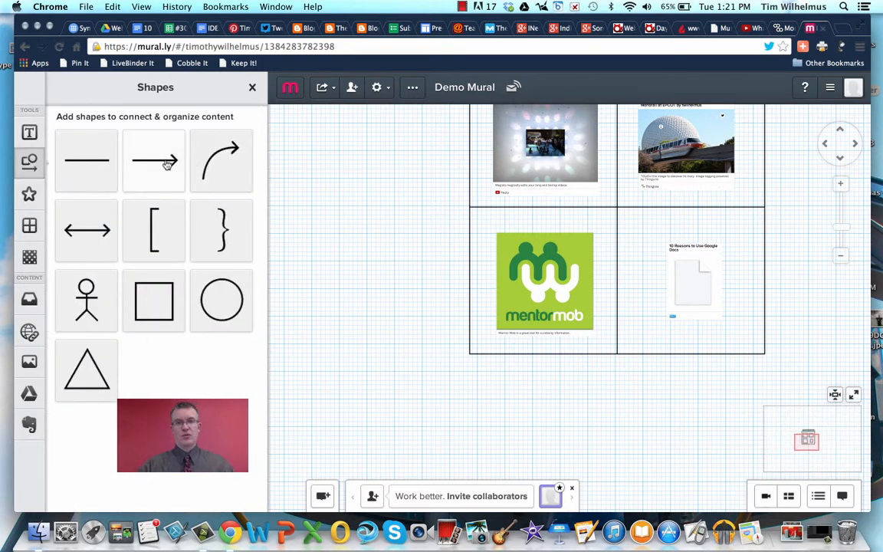
left_click_drag(167, 164, 617, 151)
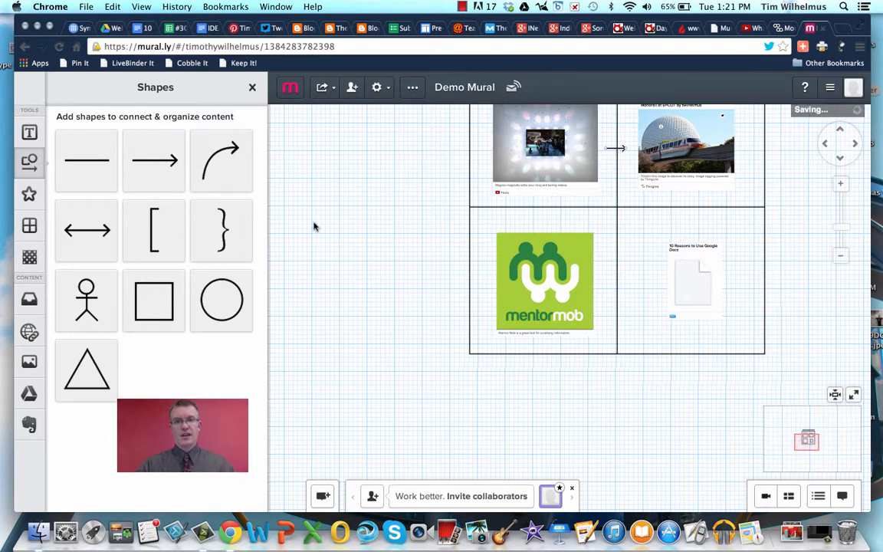
Add a full-colour red heart sticker to the MentorMob logo's upper-right corner, tilt it slightly clockwise, and deselect it
left_click(30, 196)
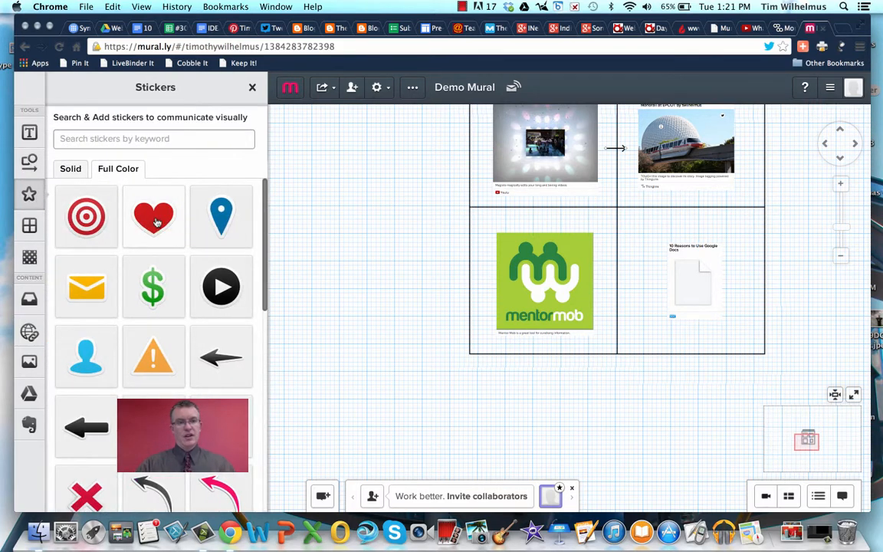
left_click_drag(155, 222, 641, 282)
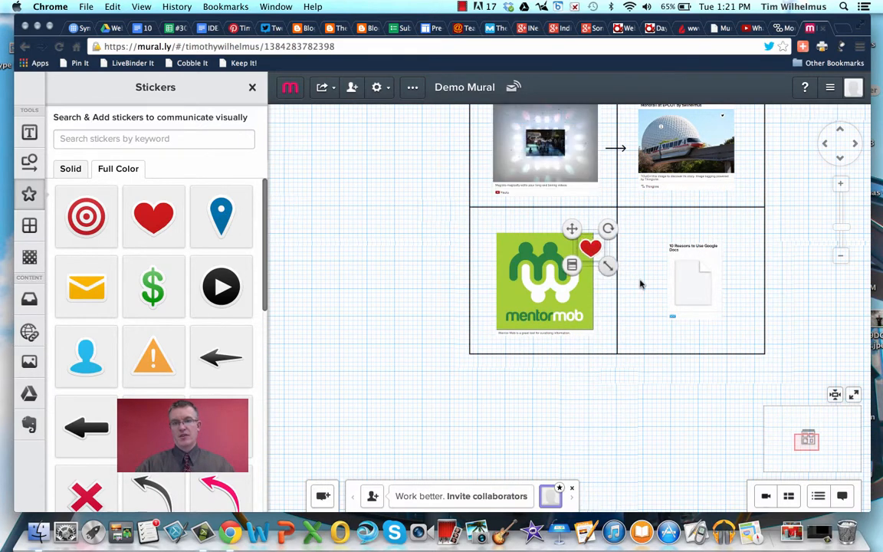
left_click_drag(608, 230, 613, 240)
left_click(581, 371)
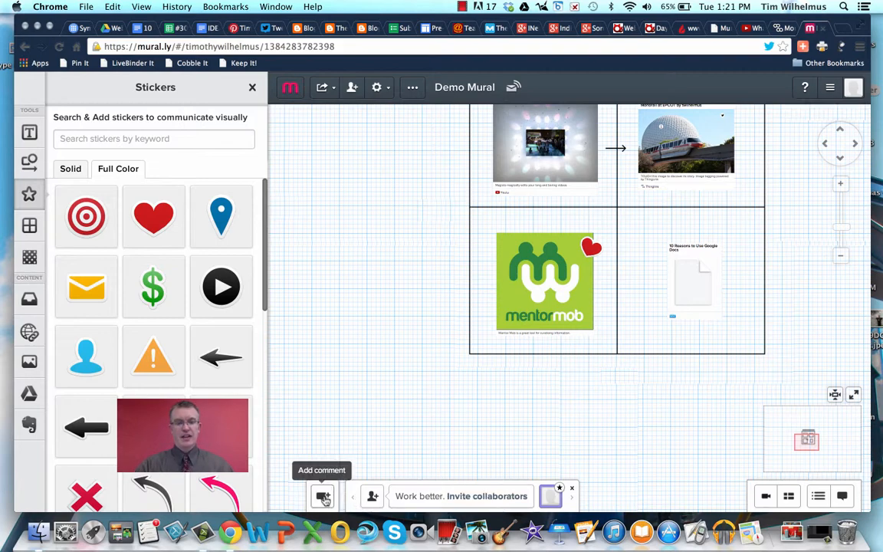
Add a comment reading "Great Tool!" that points at the MentorMob logo
left_click(323, 497)
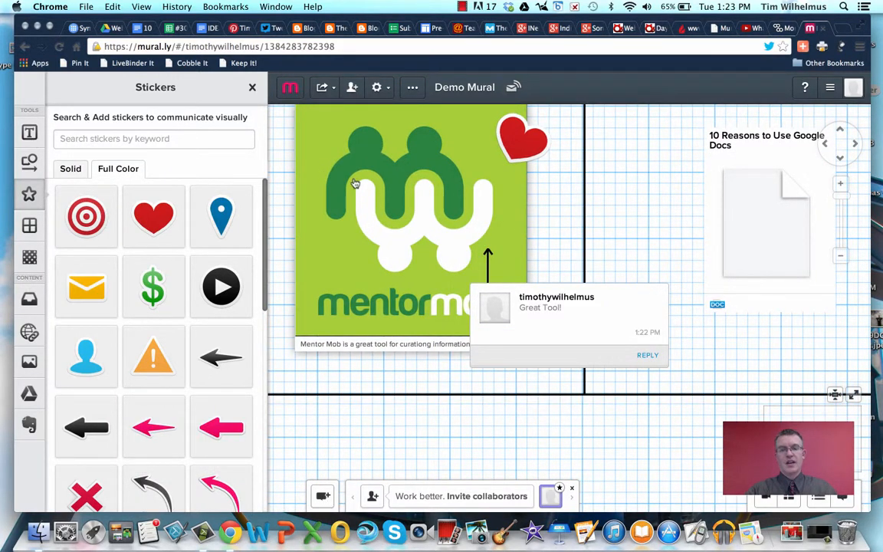
mouse_move(550, 347)
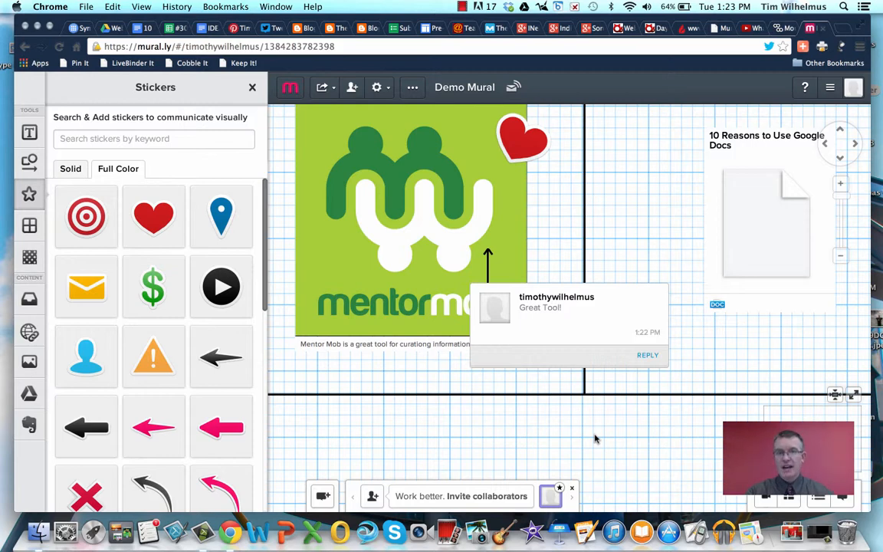
scroll(594, 438, "down", 1)
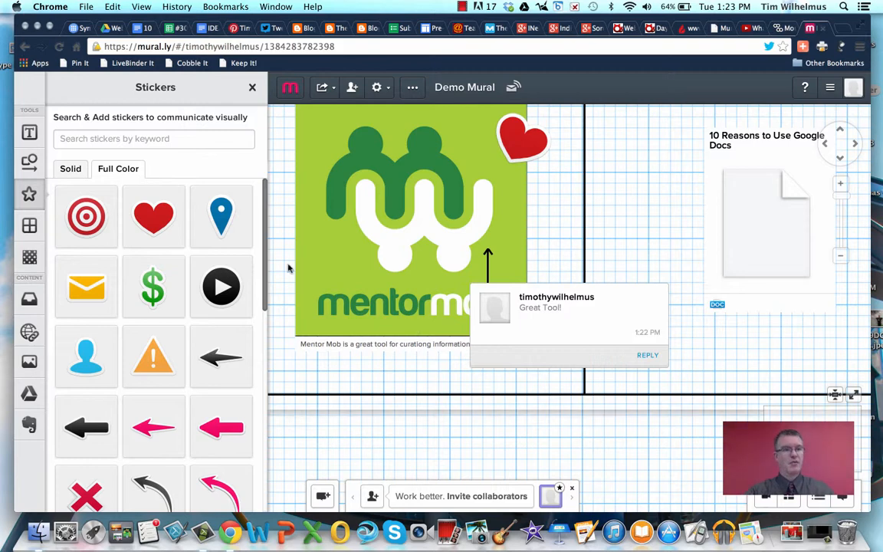
Add a titled layout area over the grid's lower row, spanning the MentorMob logo and the Google Docs card
left_click(29, 227)
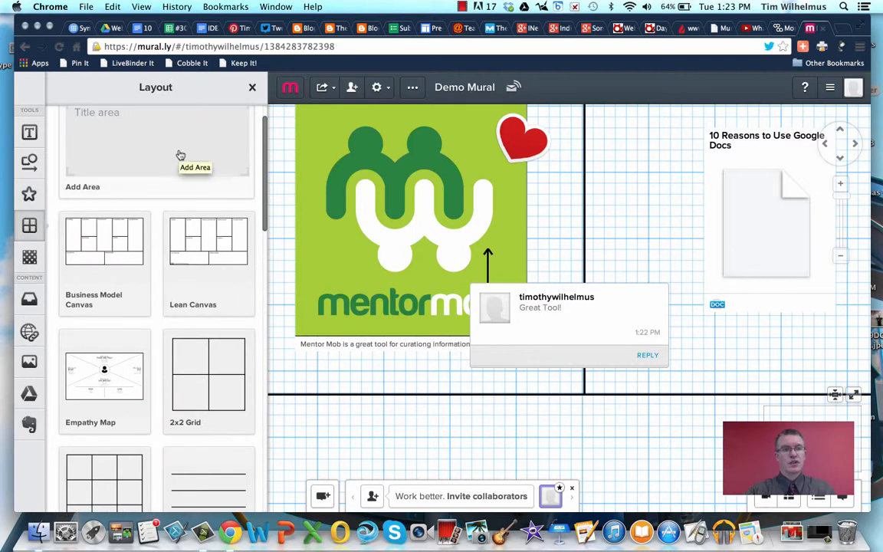
scroll(266, 130, "up", 2)
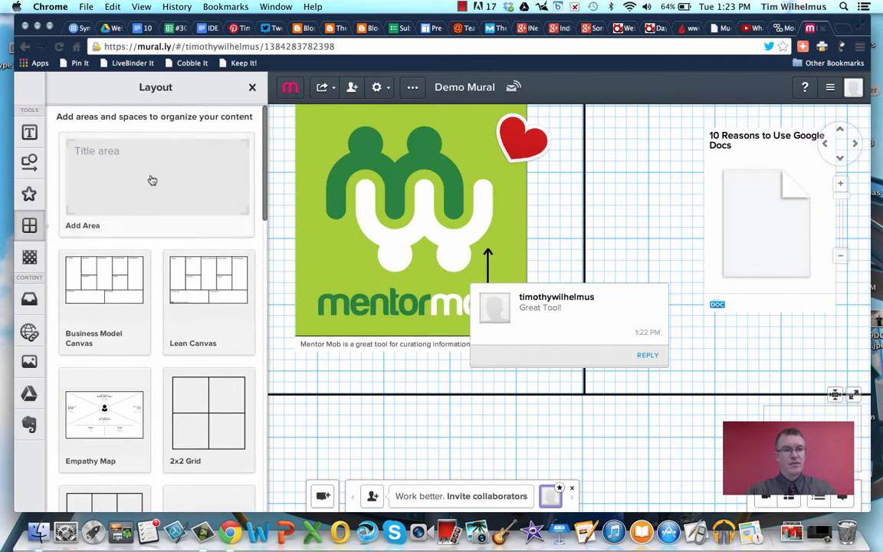
left_click_drag(151, 181, 429, 222)
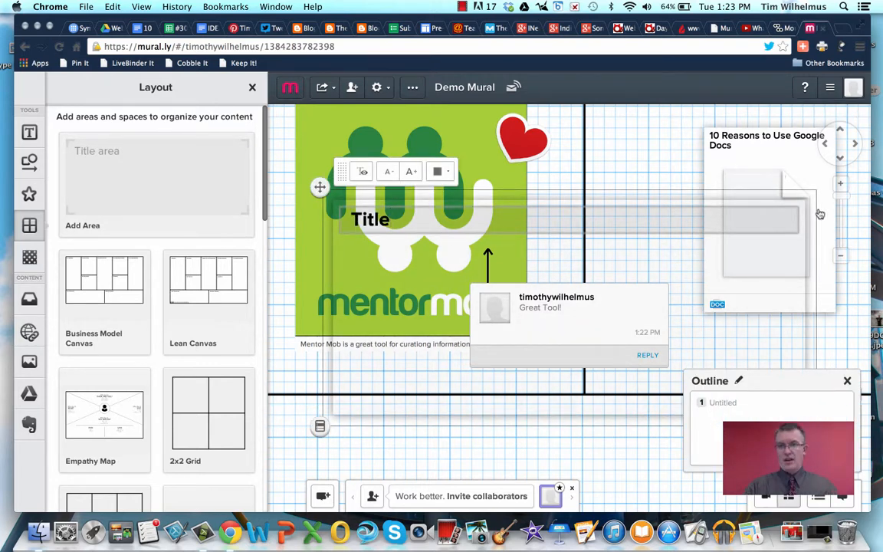
Move the Title area from the grid's lower row to the "4 Great Web Tools To Know About" heading, resize it to frame the heading, and deselect it
left_click(842, 259)
left_click(842, 259)
left_click(842, 259)
left_click(842, 259)
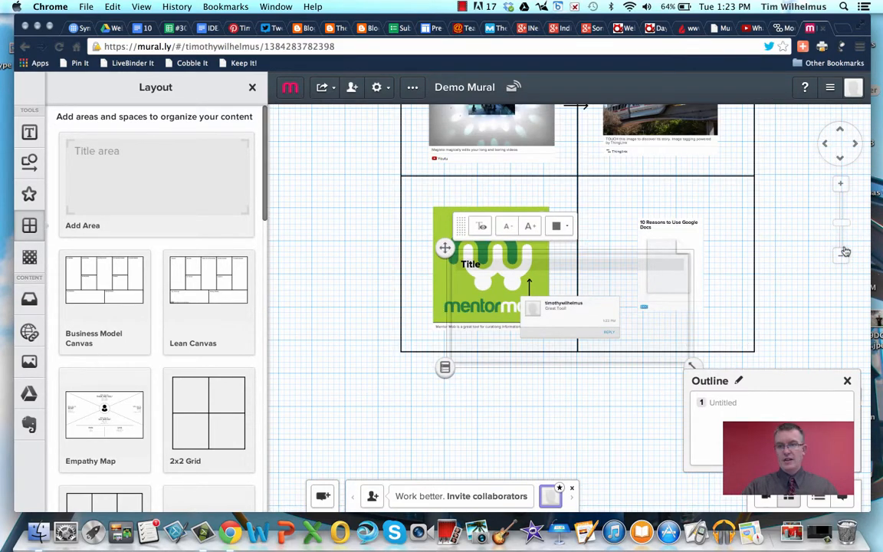
left_click(843, 253)
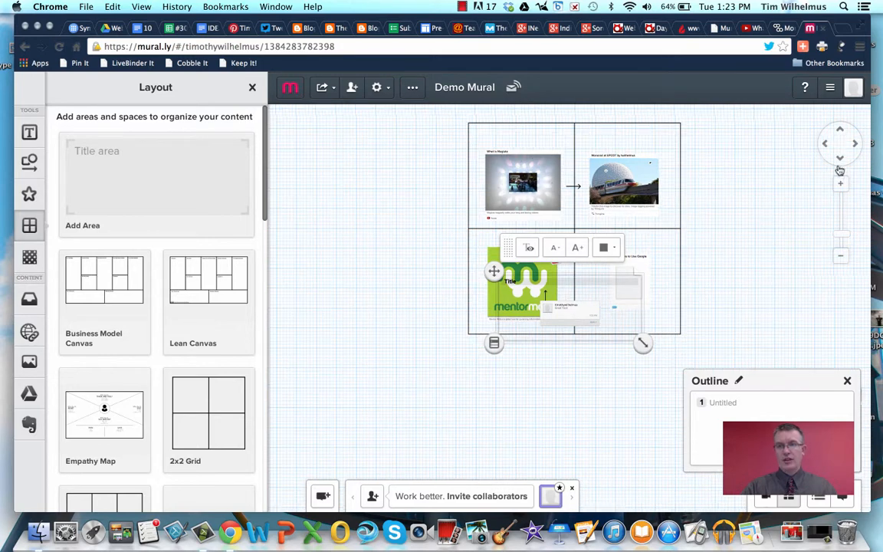
left_click(840, 133)
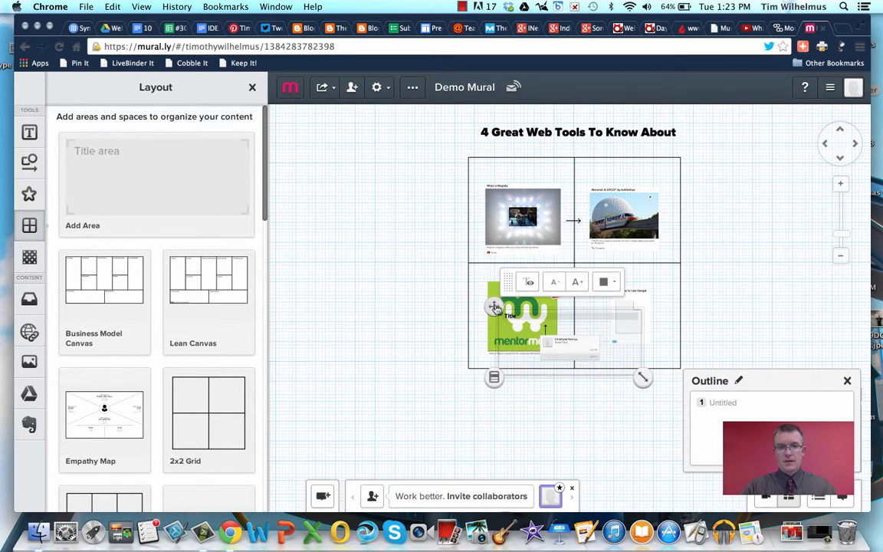
left_click_drag(497, 303, 472, 221)
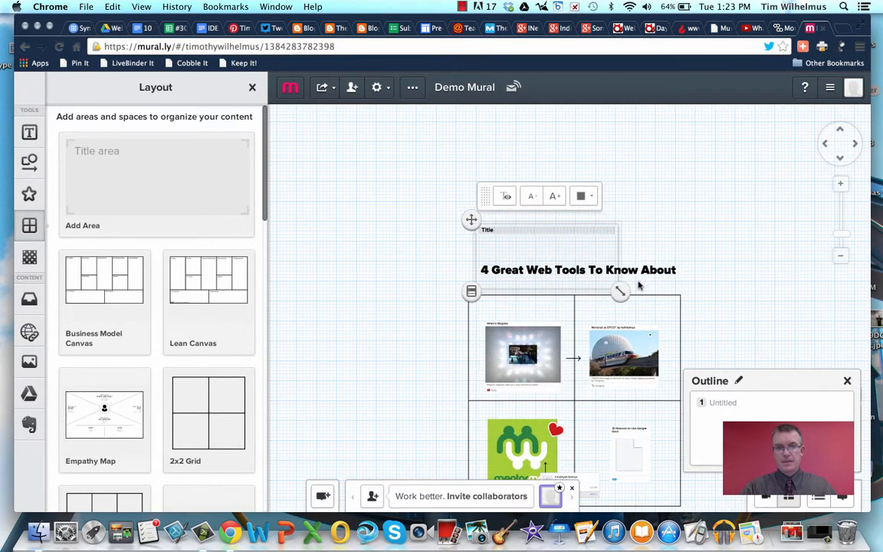
left_click_drag(620, 290, 702, 264)
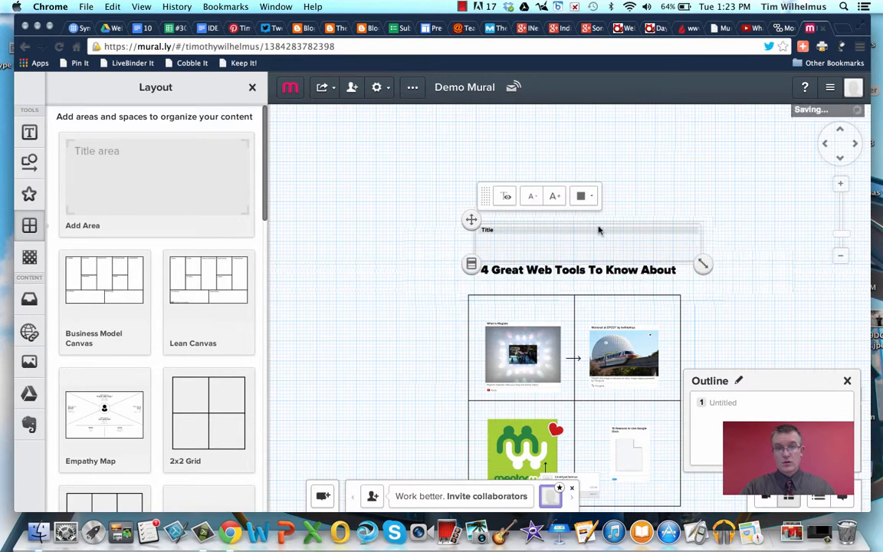
left_click_drag(472, 219, 465, 249)
left_click(418, 371)
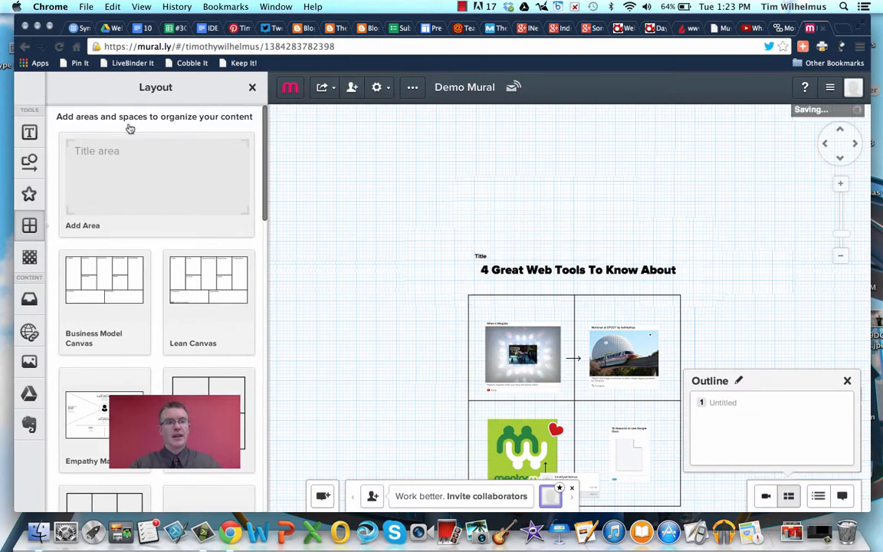
Add a layout area titled "Magisto" and fit it to the grid's upper-left cell around the Magisto card
left_click(145, 168)
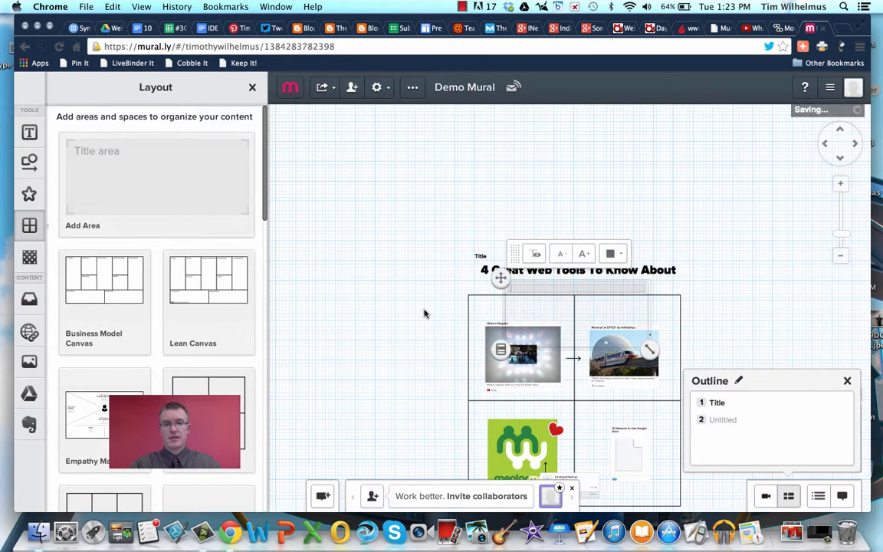
type("Magisto")
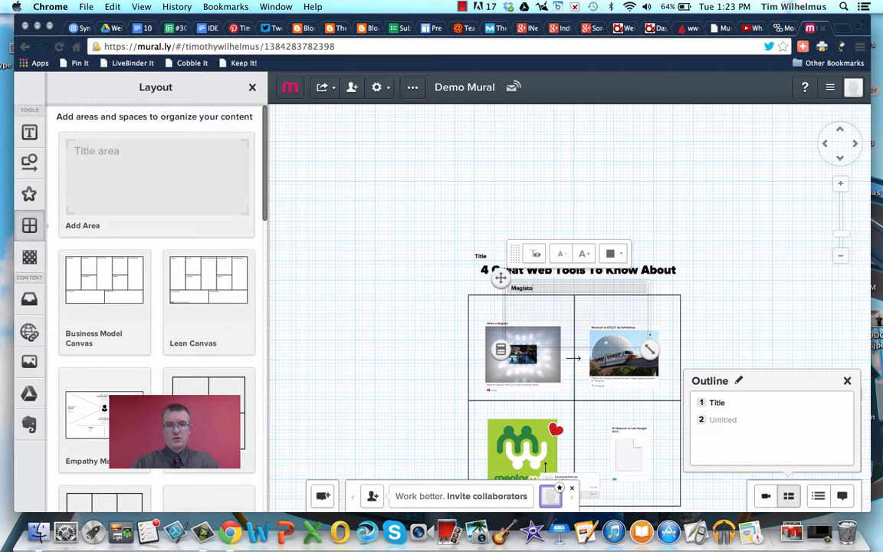
left_click_drag(499, 279, 466, 296)
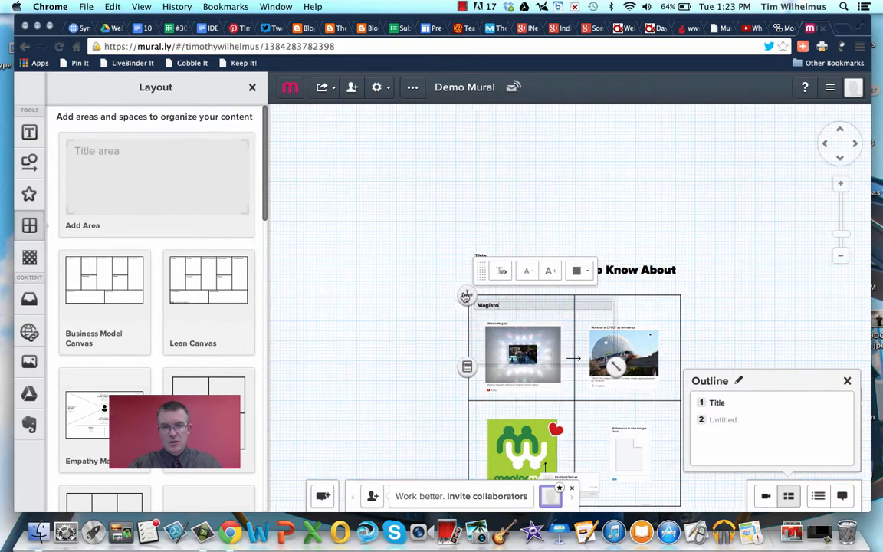
left_click_drag(618, 369, 572, 398)
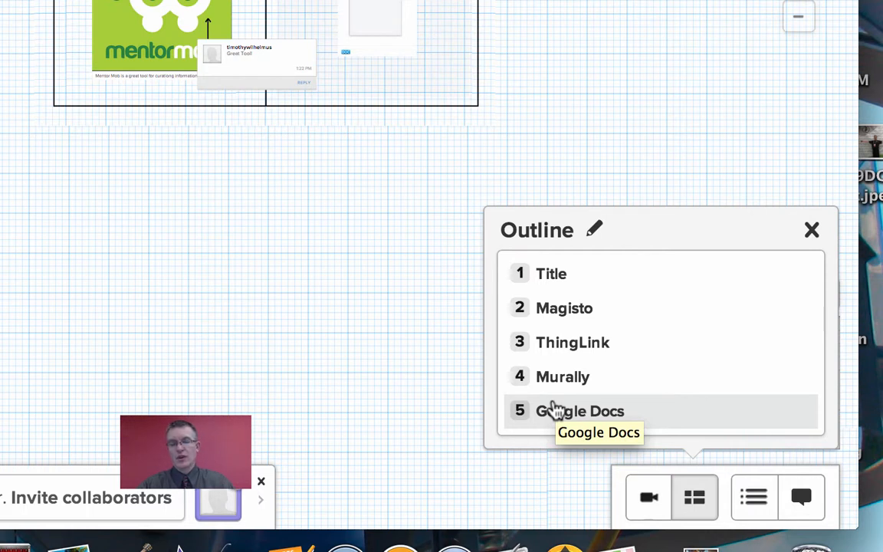
Move Google Docs to third place in the outline, directly after Magisto, and start the mural's presentation
left_click_drag(555, 411, 555, 349)
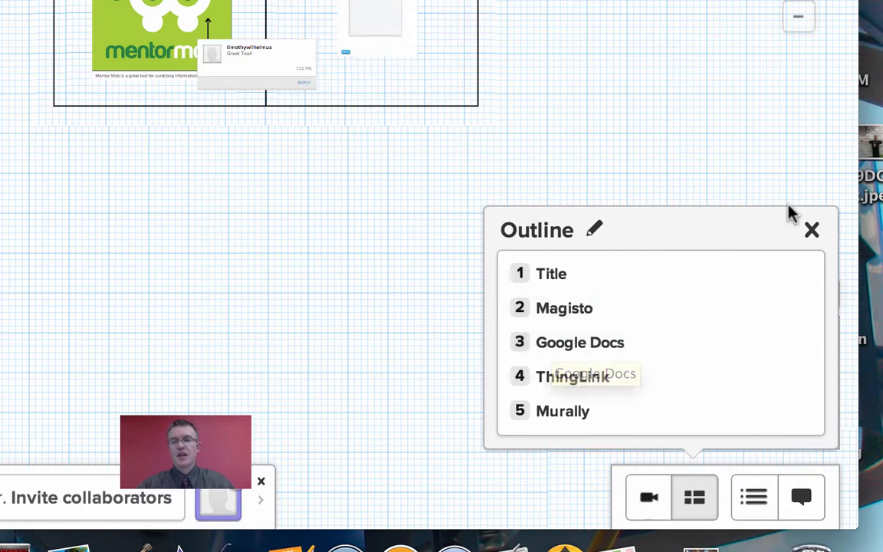
left_click(813, 231)
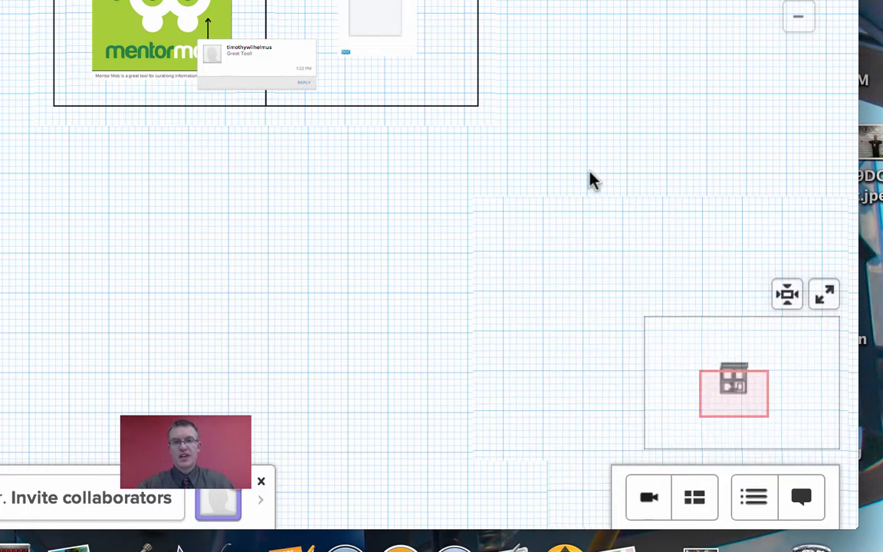
scroll(590, 180, "down", 5)
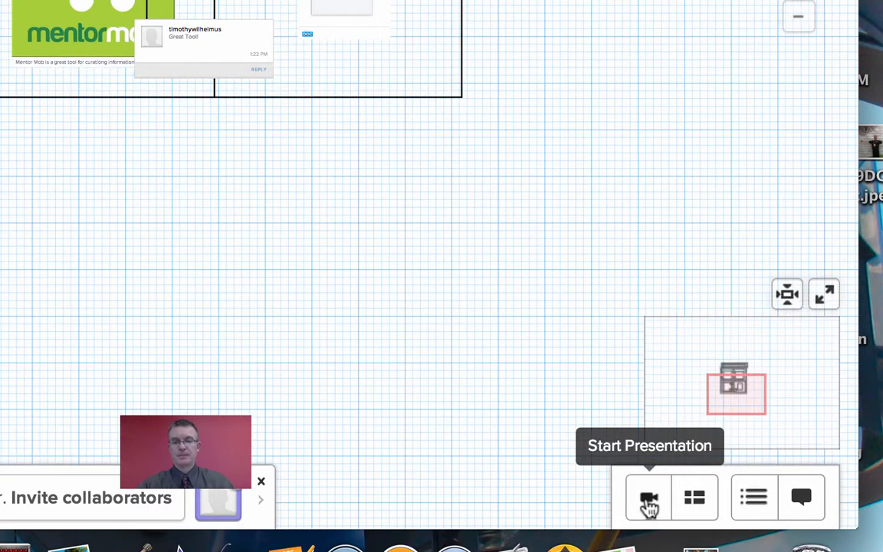
left_click(648, 506)
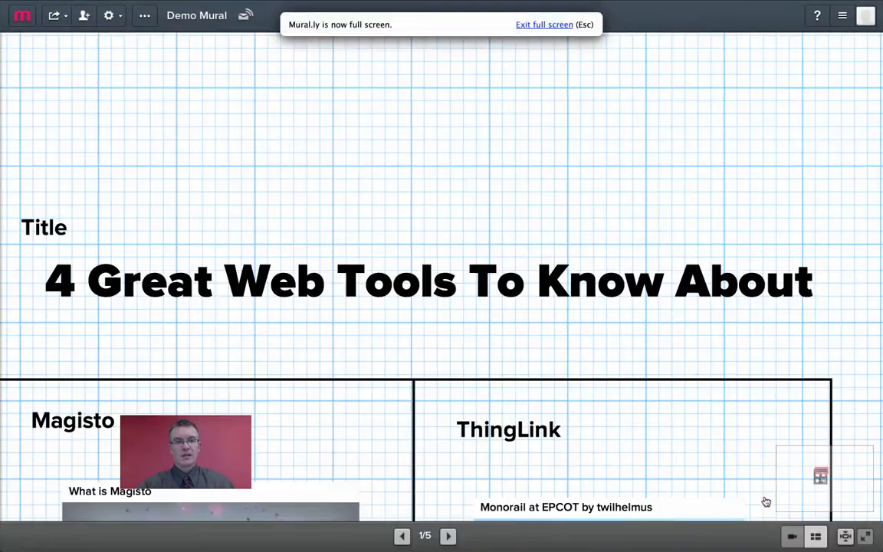